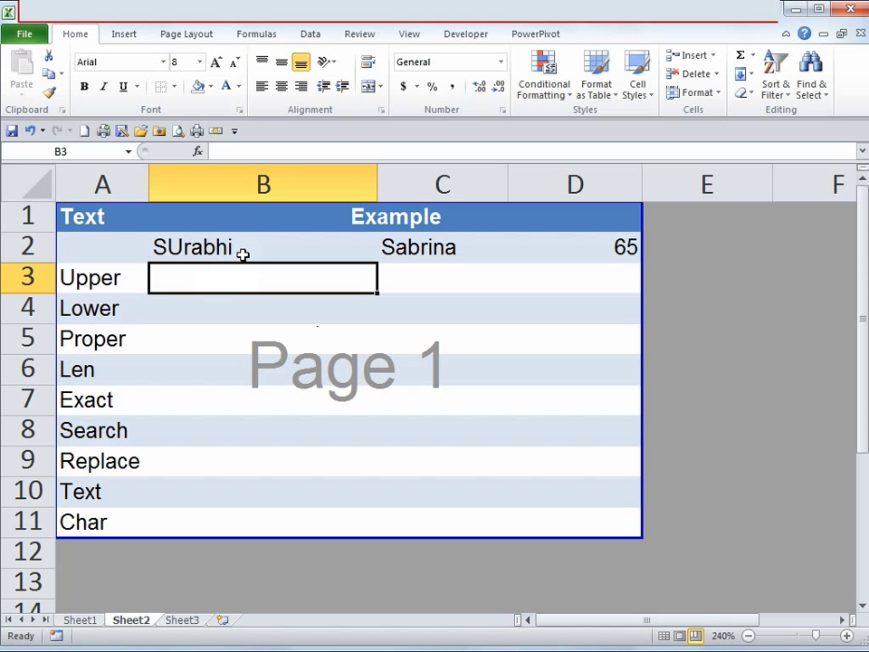
click(250, 249)
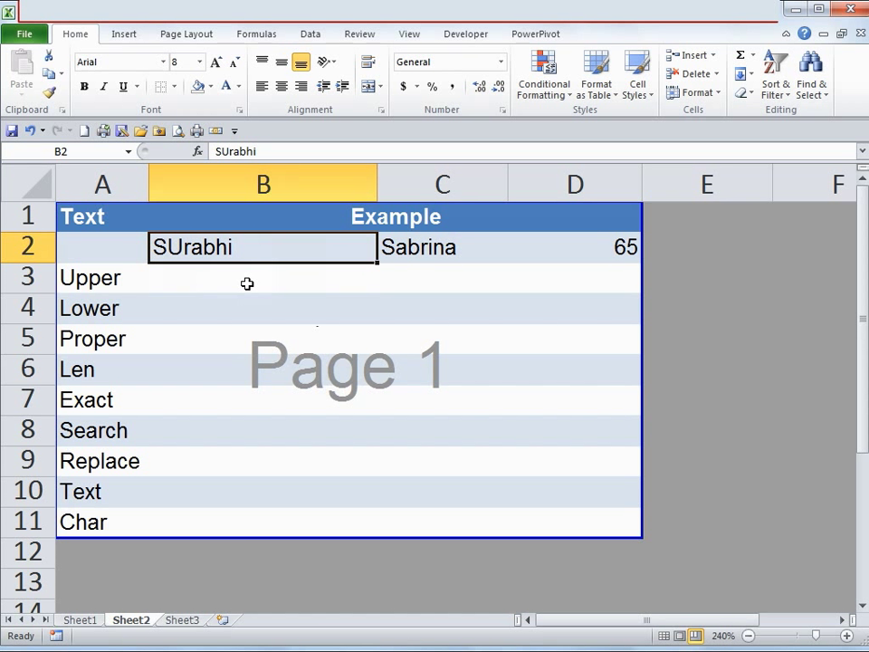
click(247, 284)
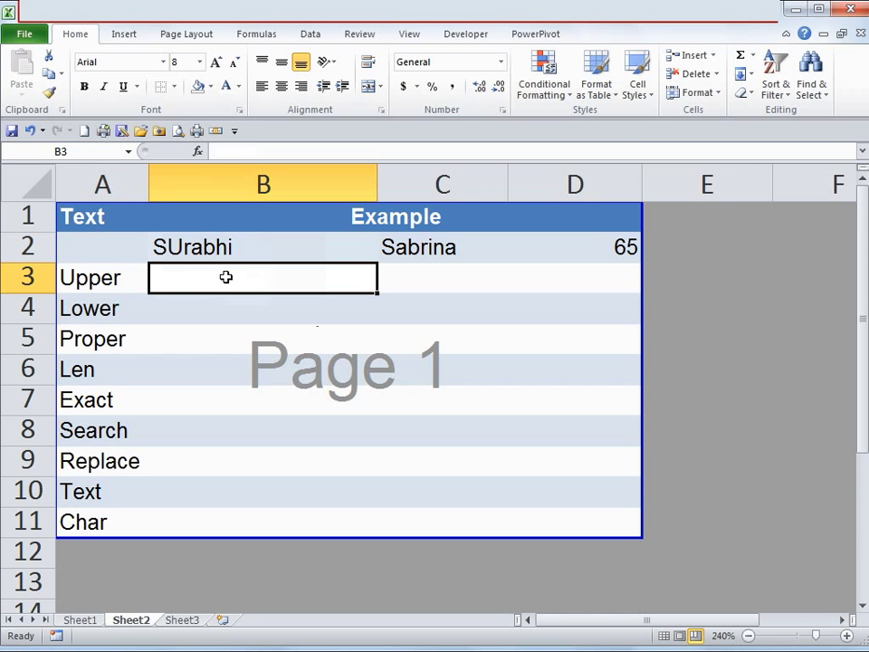
text(=)
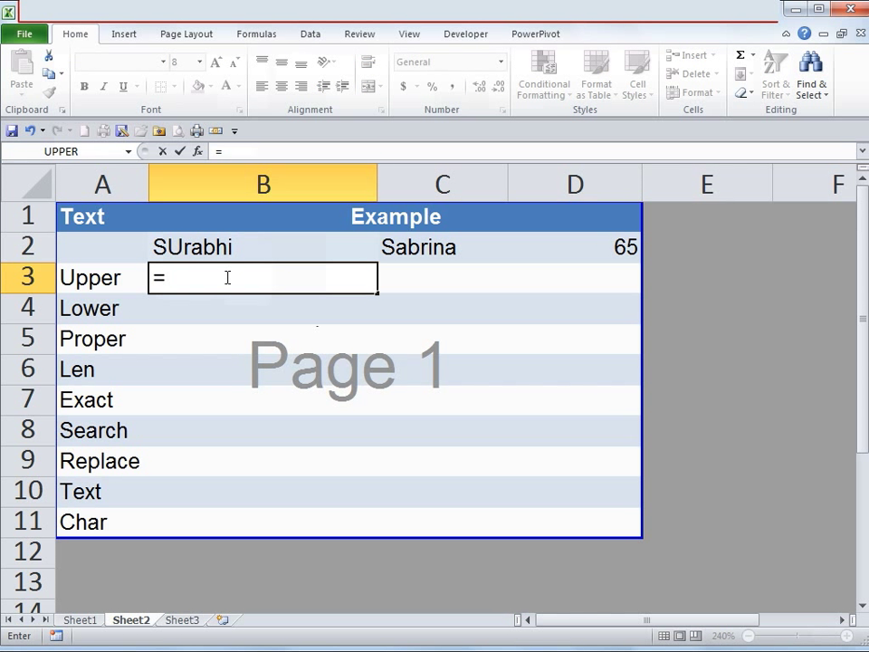
text(UPPER)
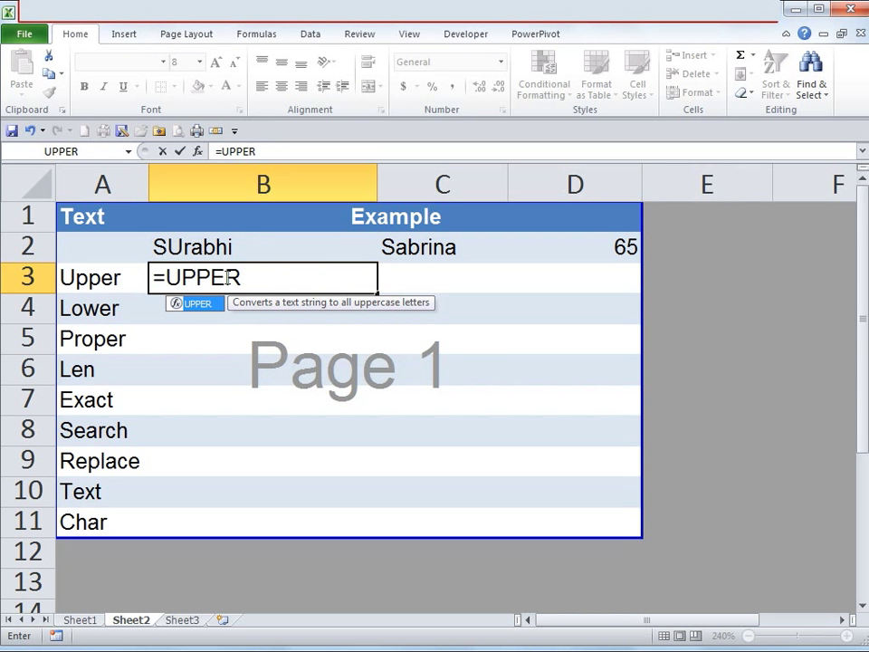
text(()
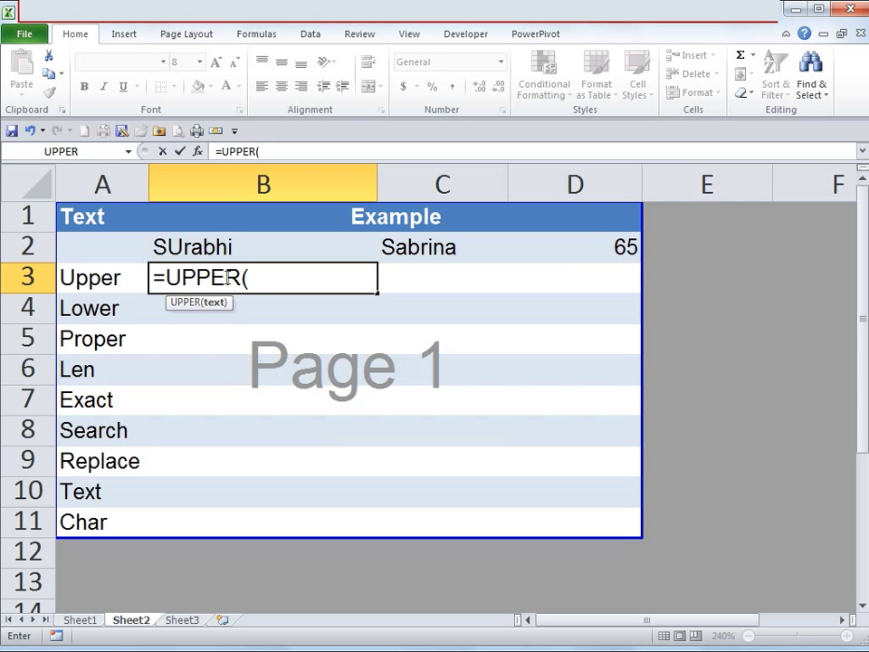
key(BackSpace)
key(BackSpace)
key(BackSpace)
key(BackSpace)
key(BackSpace)
key(BackSpace)
key(BackSpace)
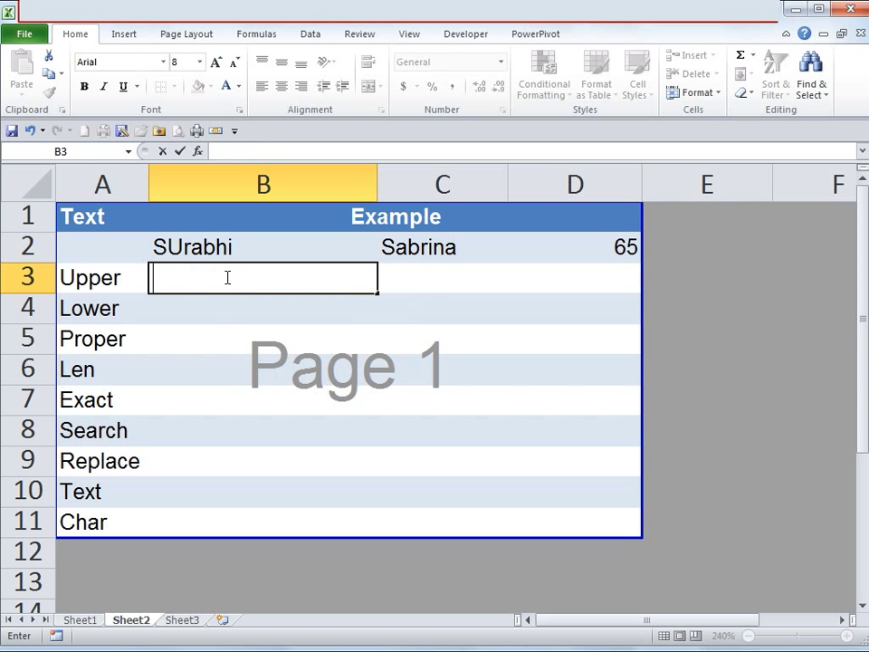
Search the function library for UPPER and insert it in cell B3 with B2 as its text argument.
click(199, 152)
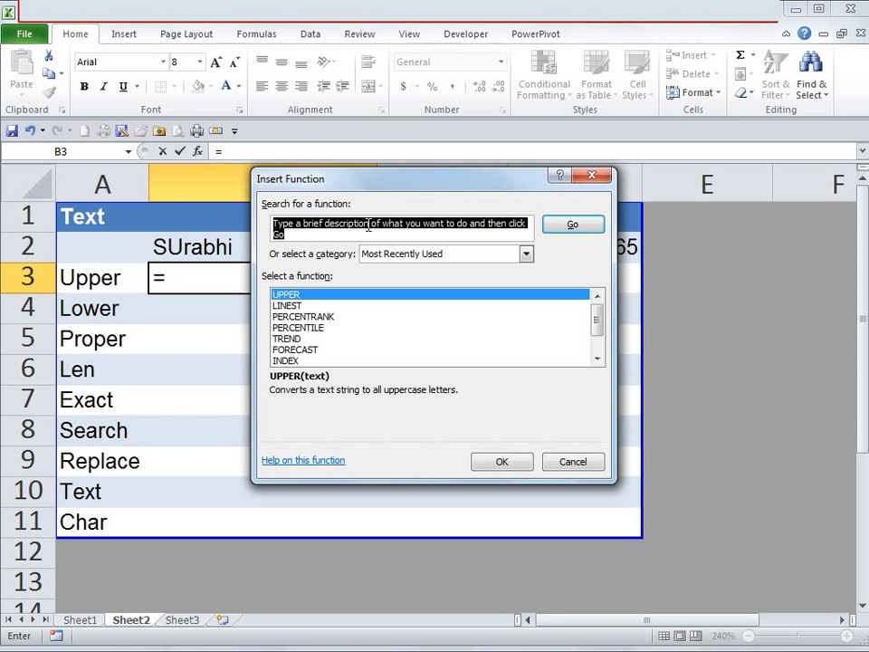
text(UPPER)
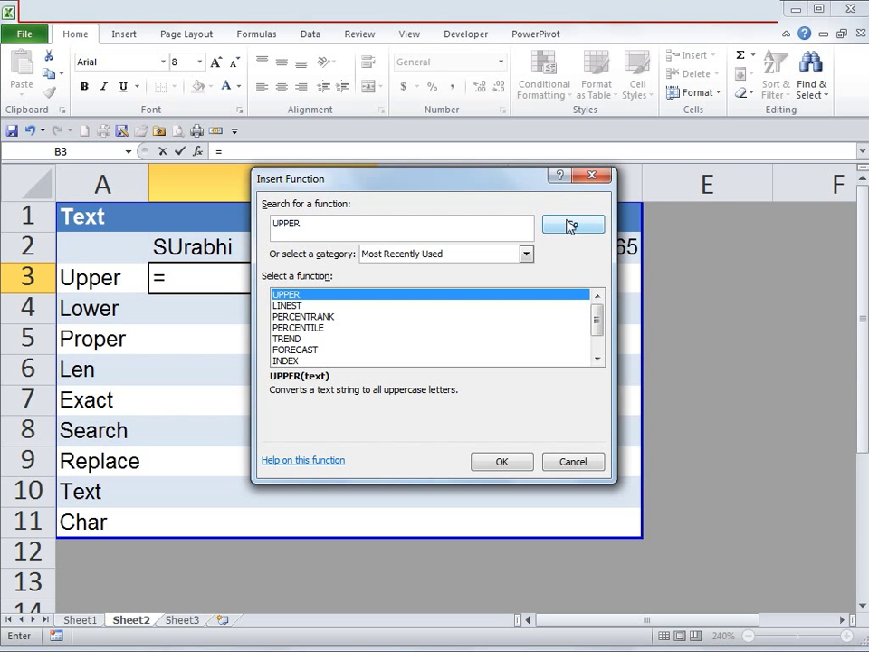
click(570, 226)
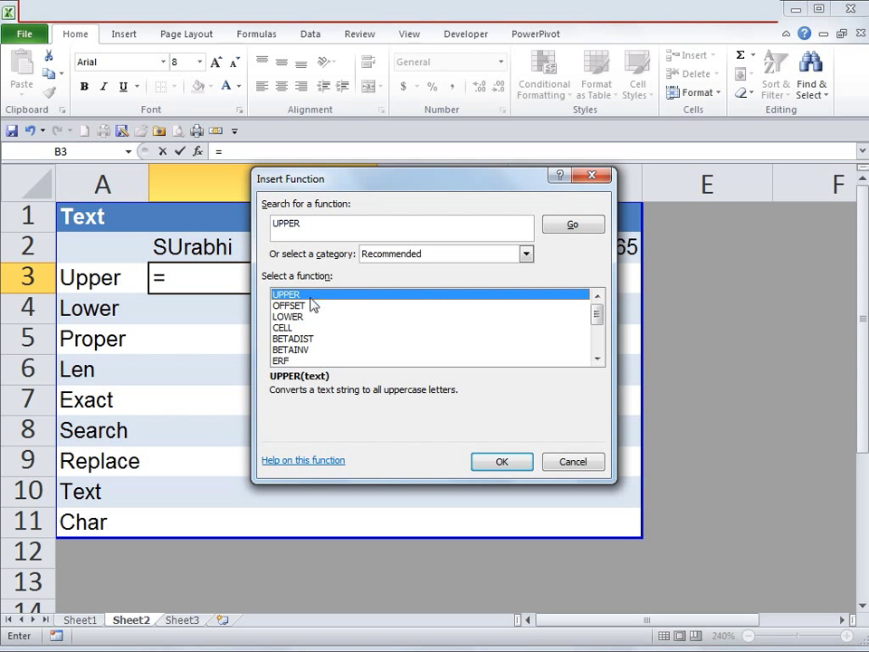
click(518, 462)
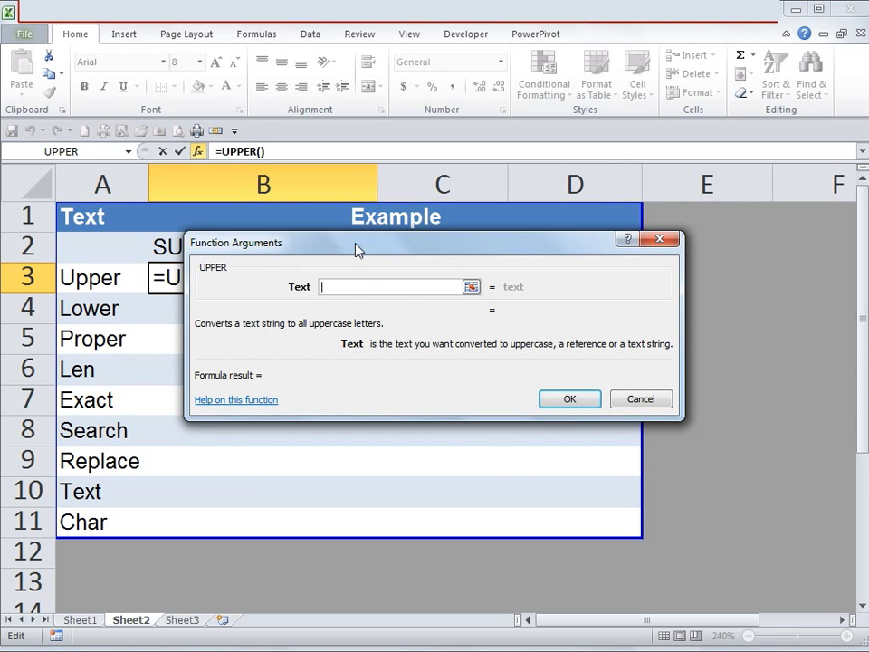
drag(356, 250, 322, 372)
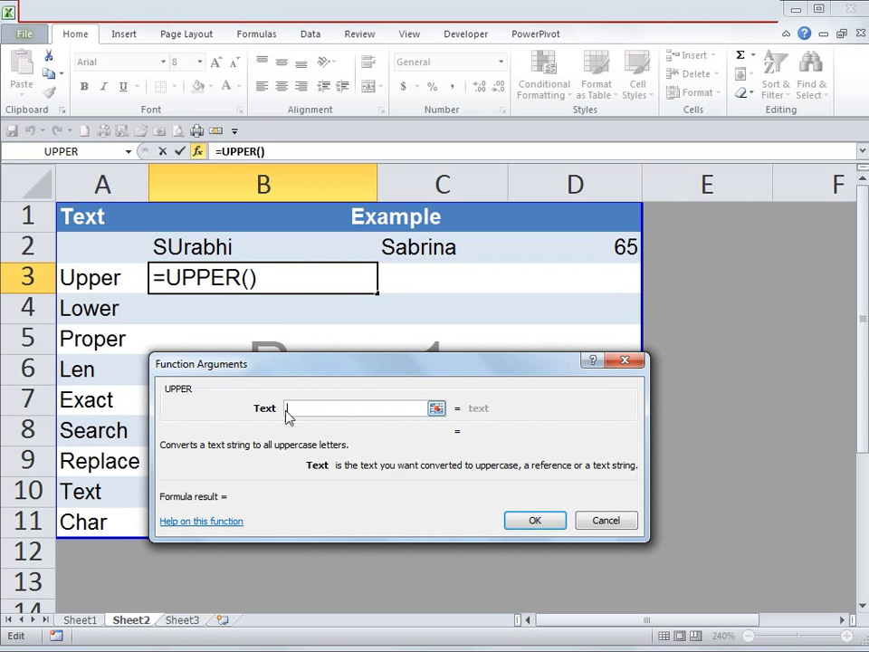
click(435, 408)
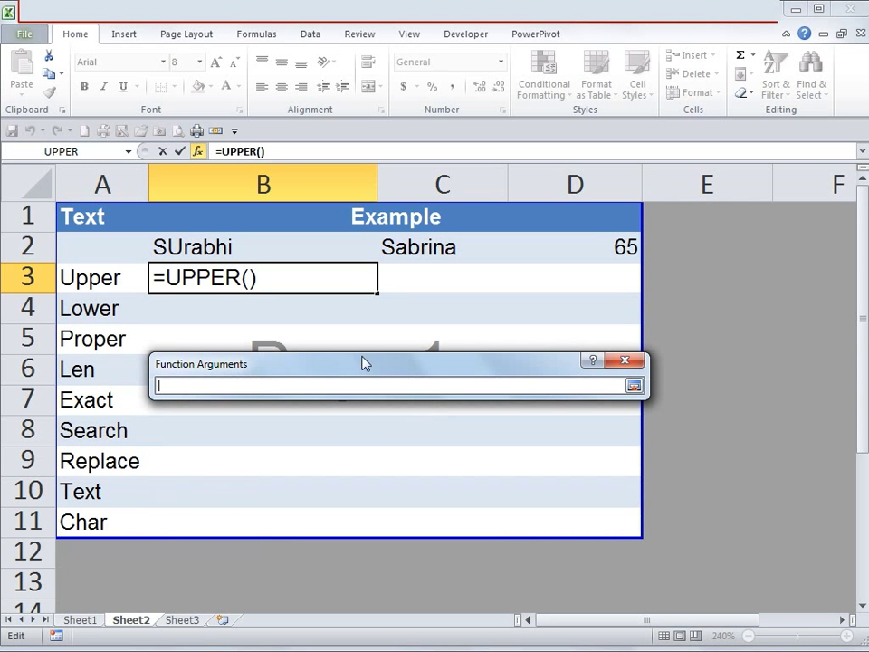
click(207, 251)
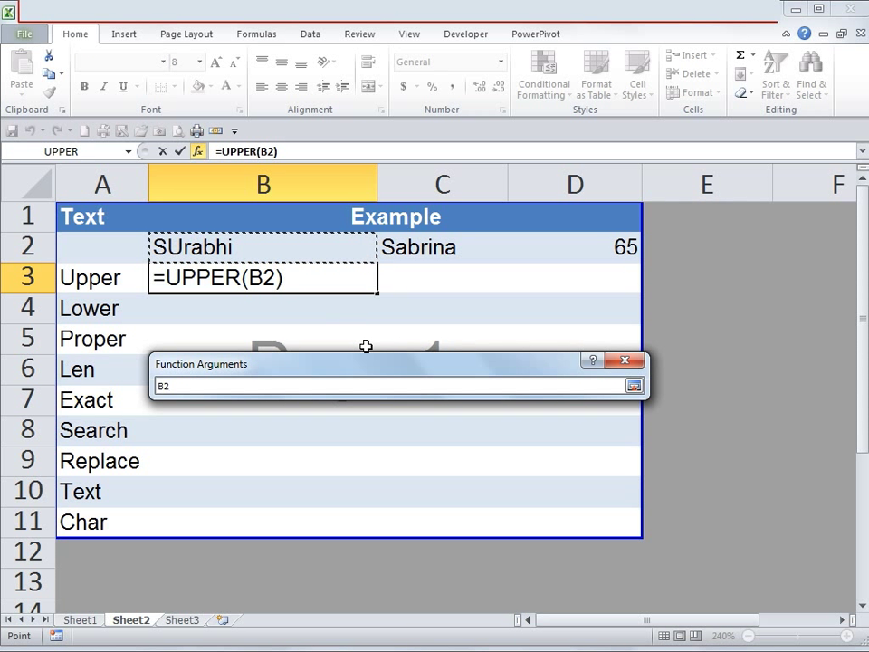
click(634, 387)
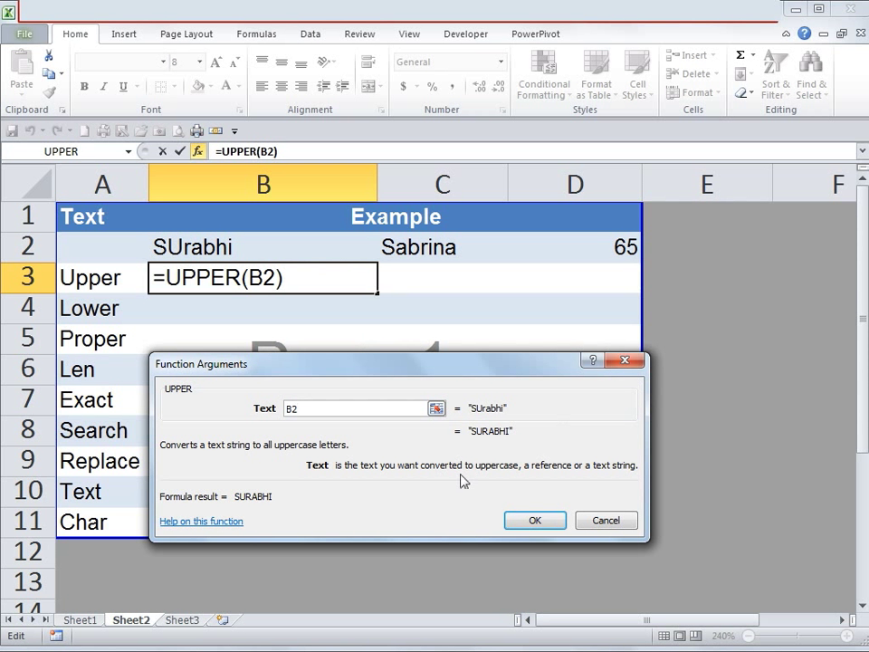
click(535, 521)
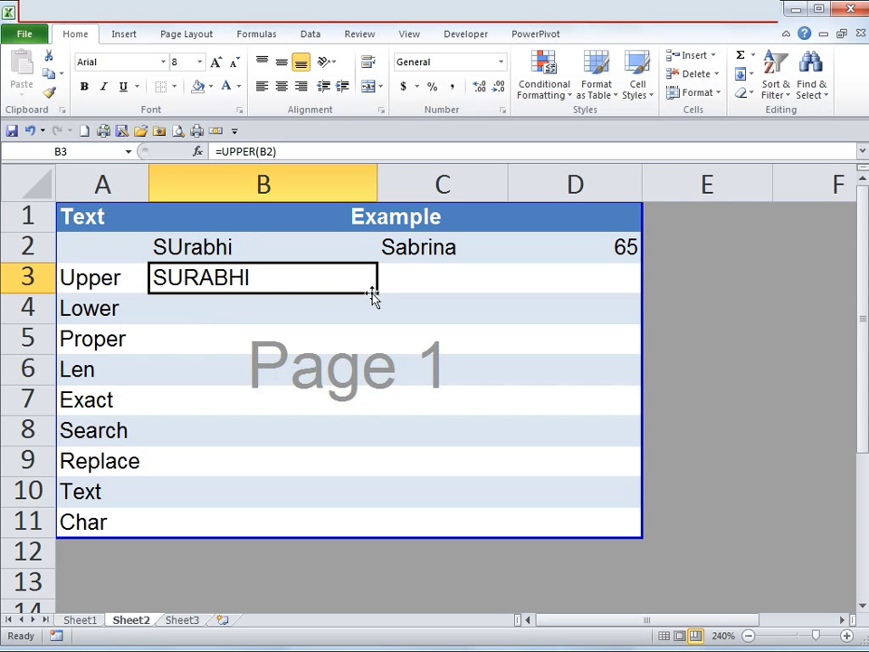
Fill the UPPER formula from cell B3 across to C3.
click(419, 280)
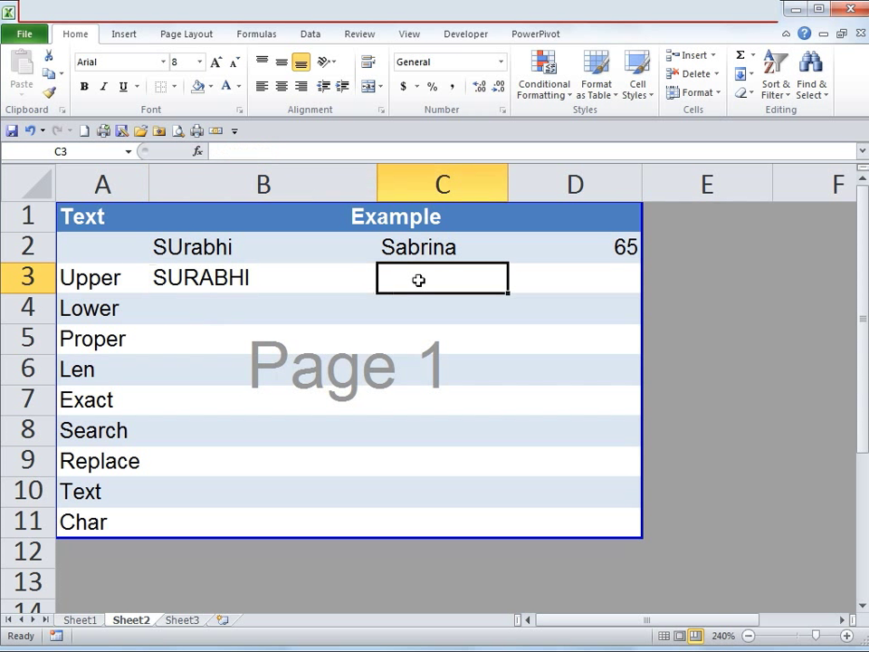
click(283, 289)
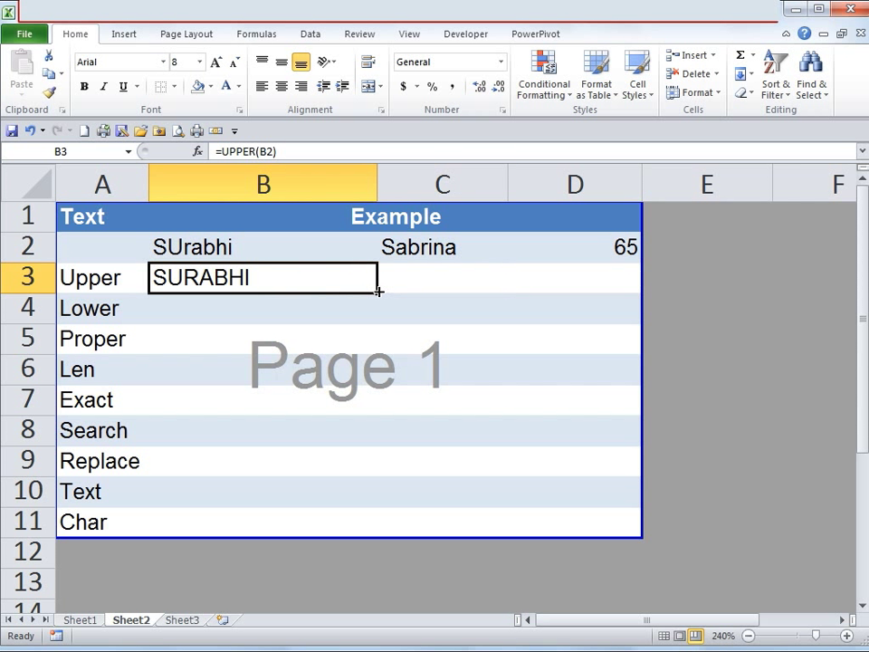
drag(378, 291, 468, 277)
click(448, 277)
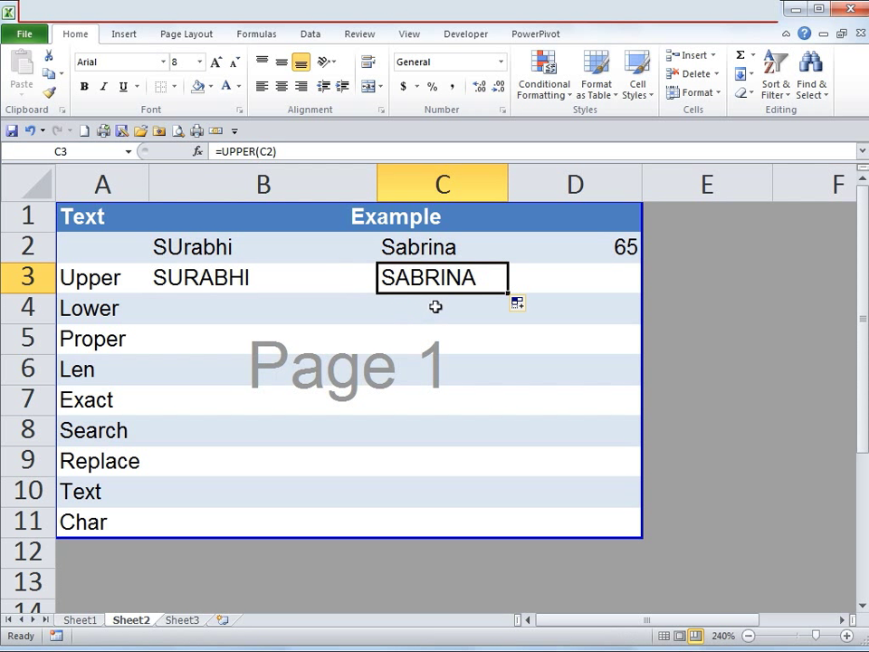
Enter the formula =LOWER(B3) in cell B4 of the Lower row.
click(215, 309)
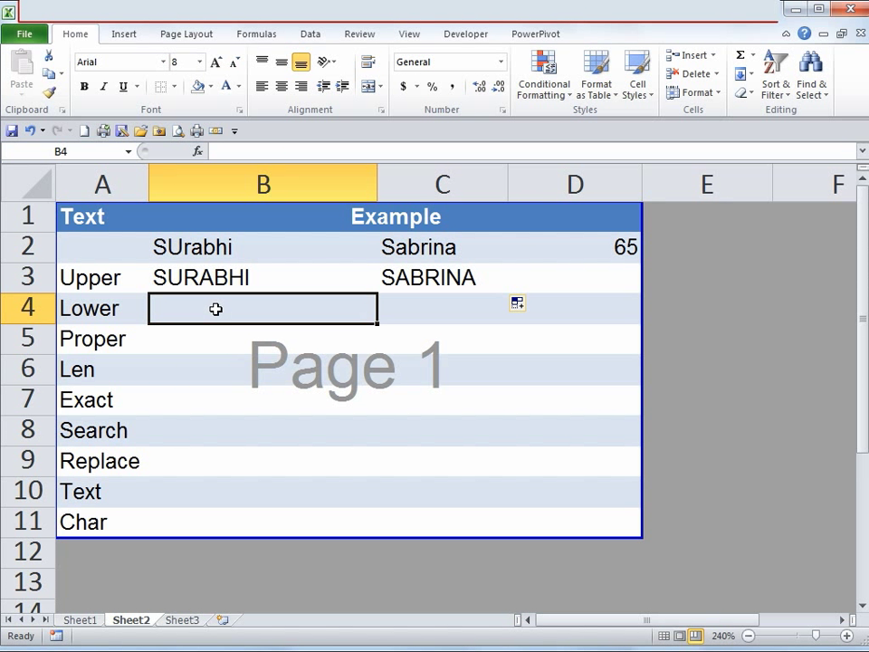
text(=)
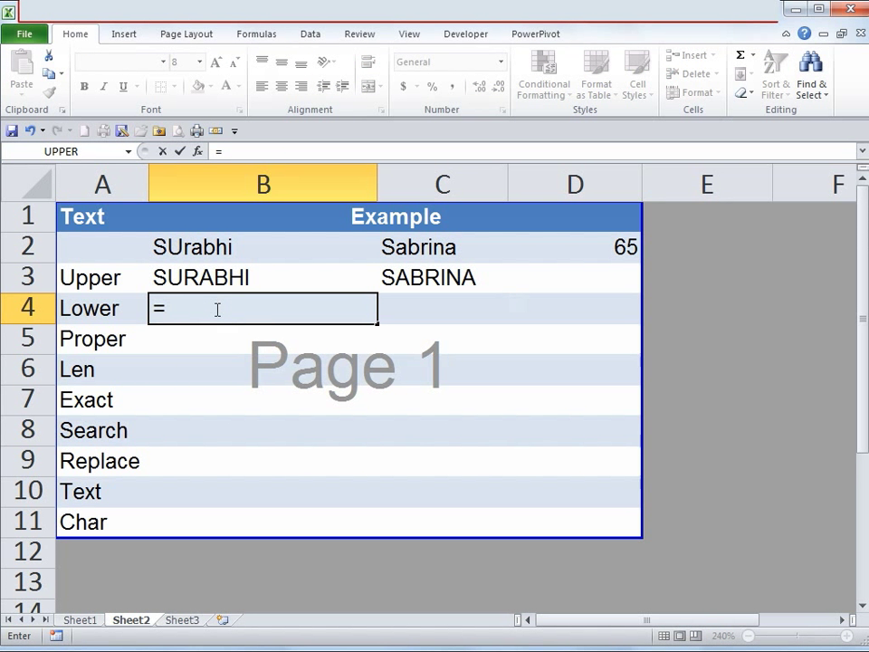
text(LOWER)
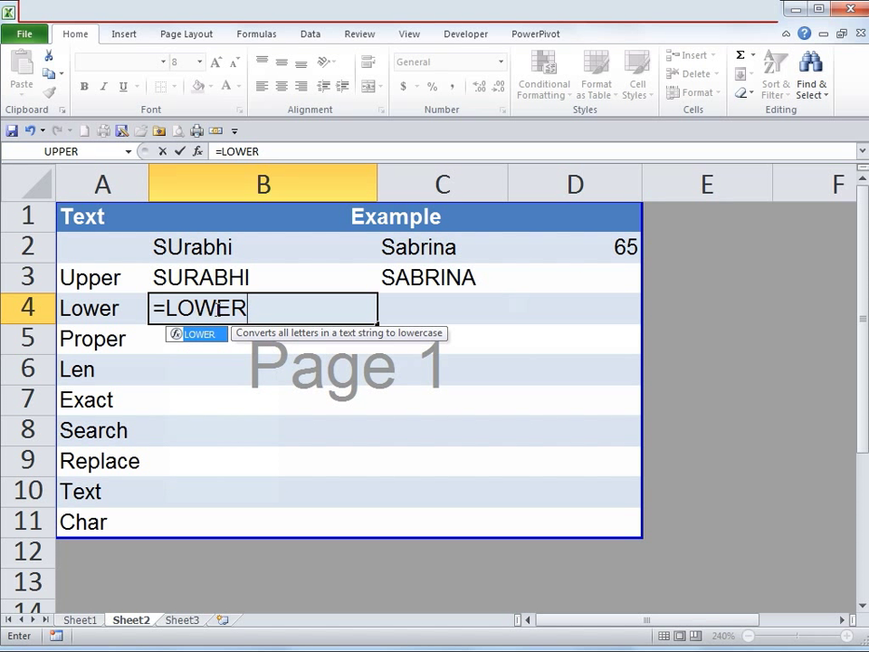
text(()
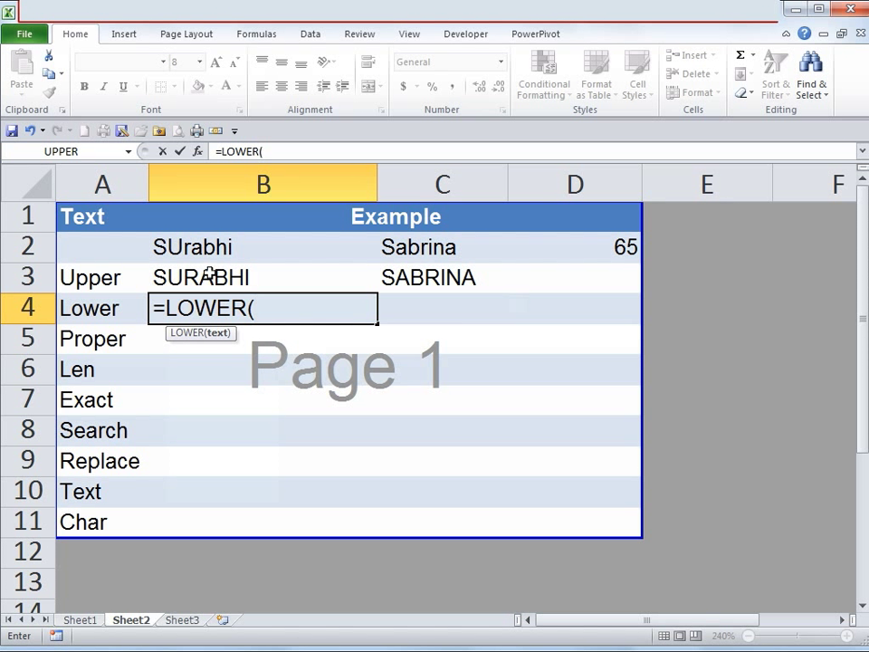
click(209, 272)
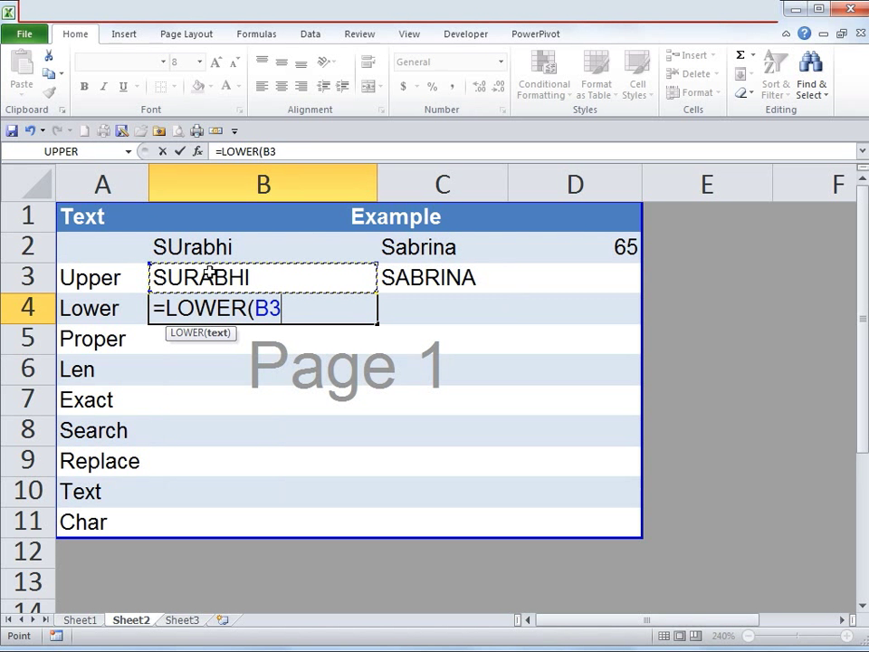
text())
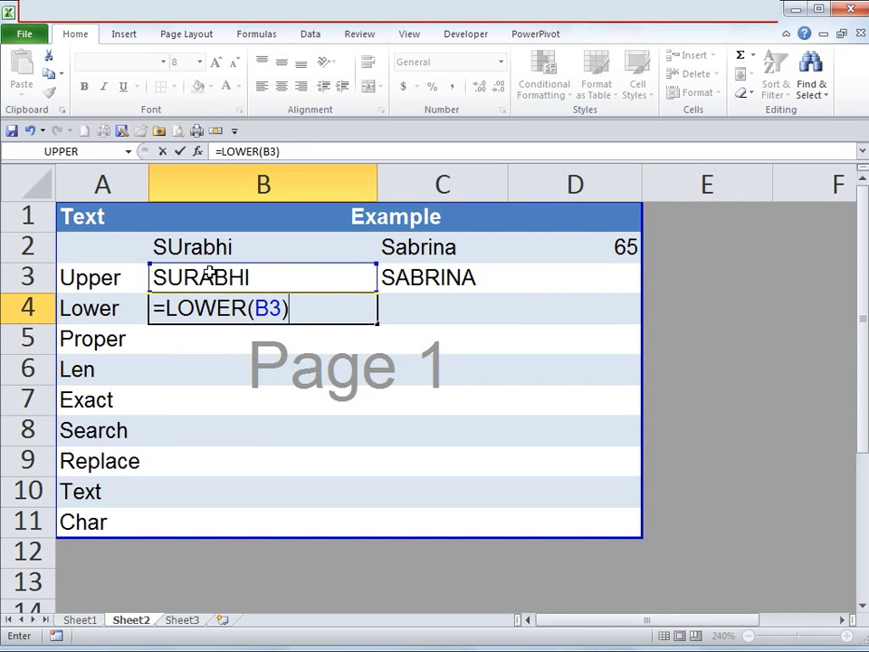
key(Return)
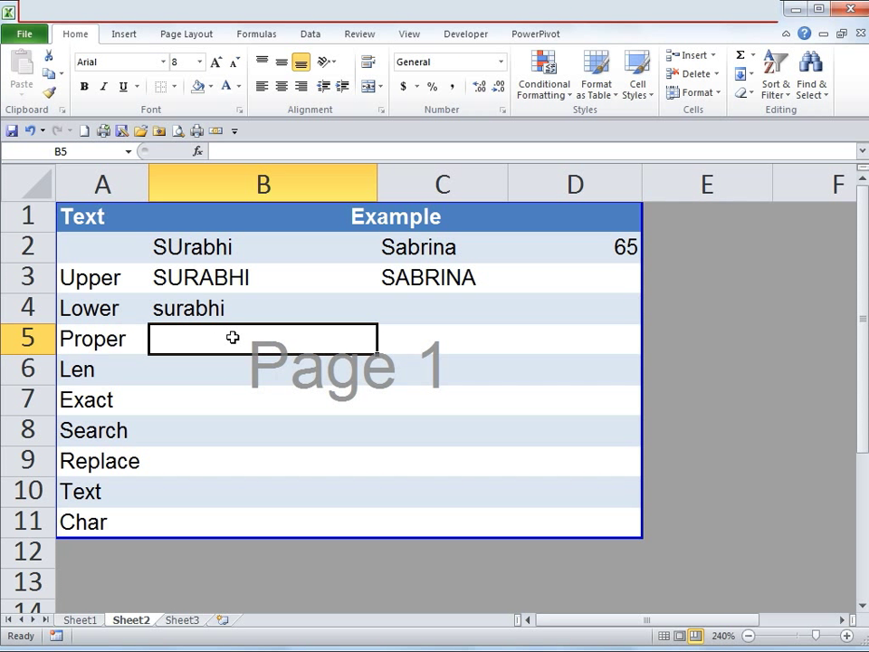
Search the function library for PROPER and insert it in cell B5 with B2 as its text argument.
click(219, 248)
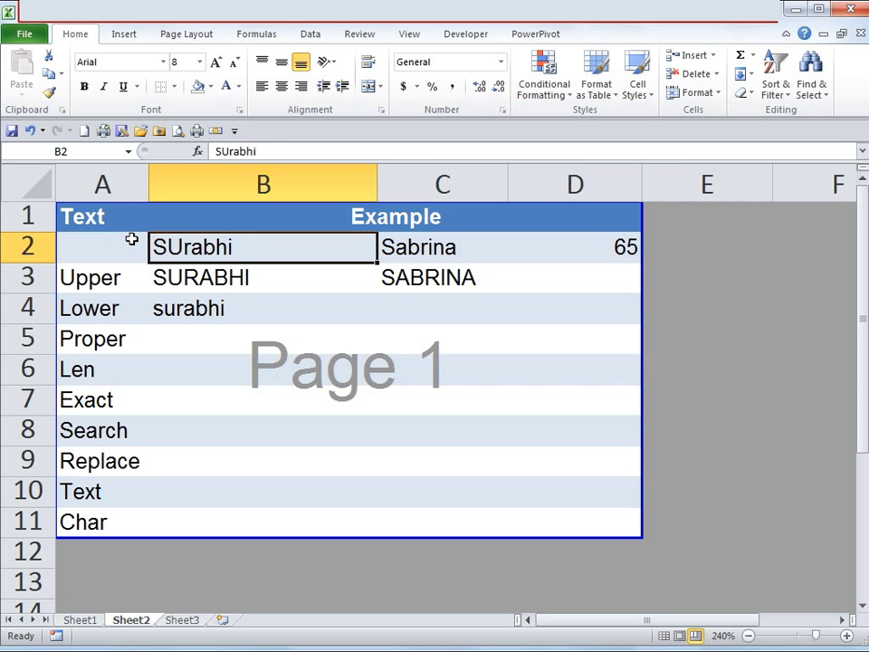
click(222, 336)
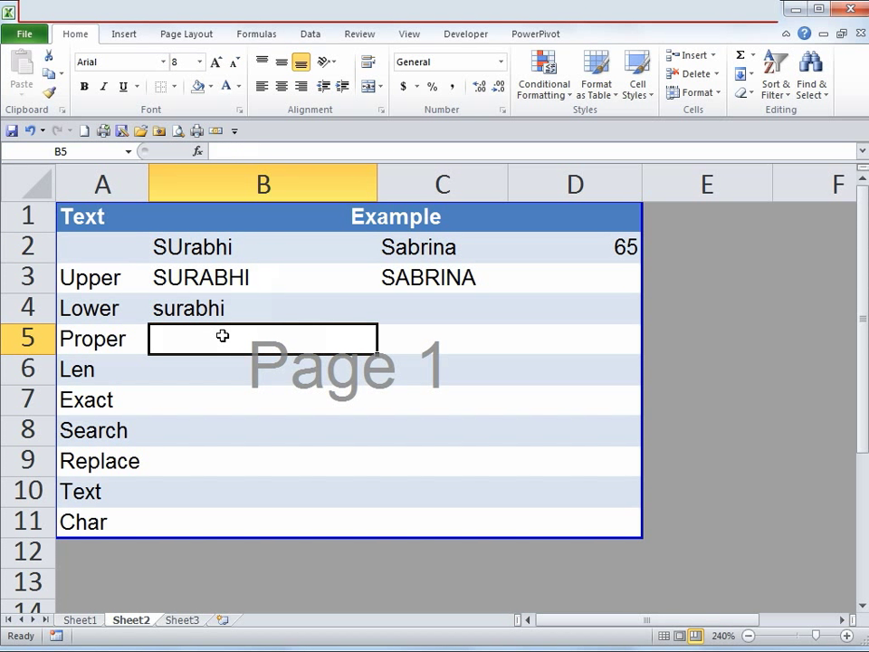
click(198, 152)
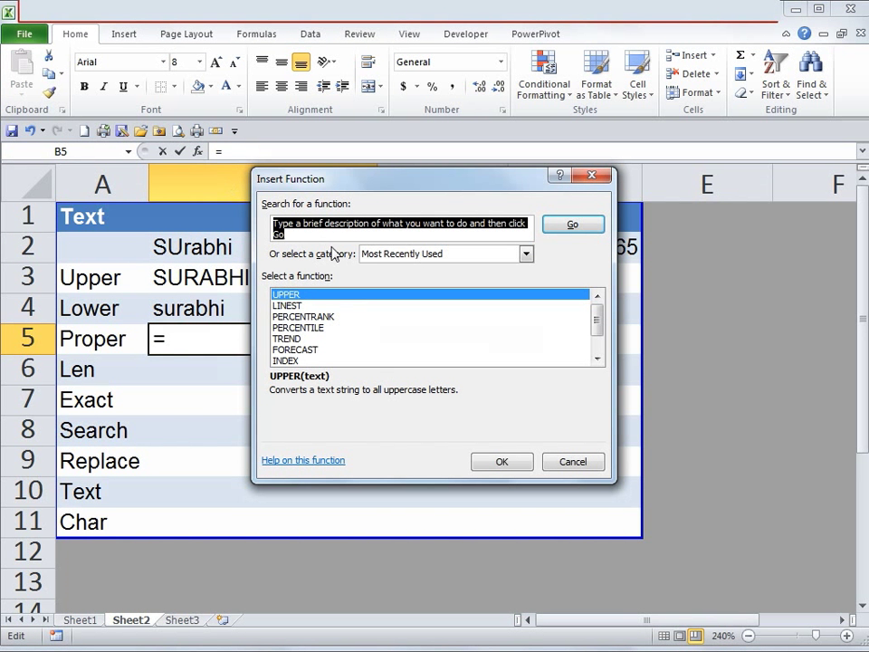
text(PR)
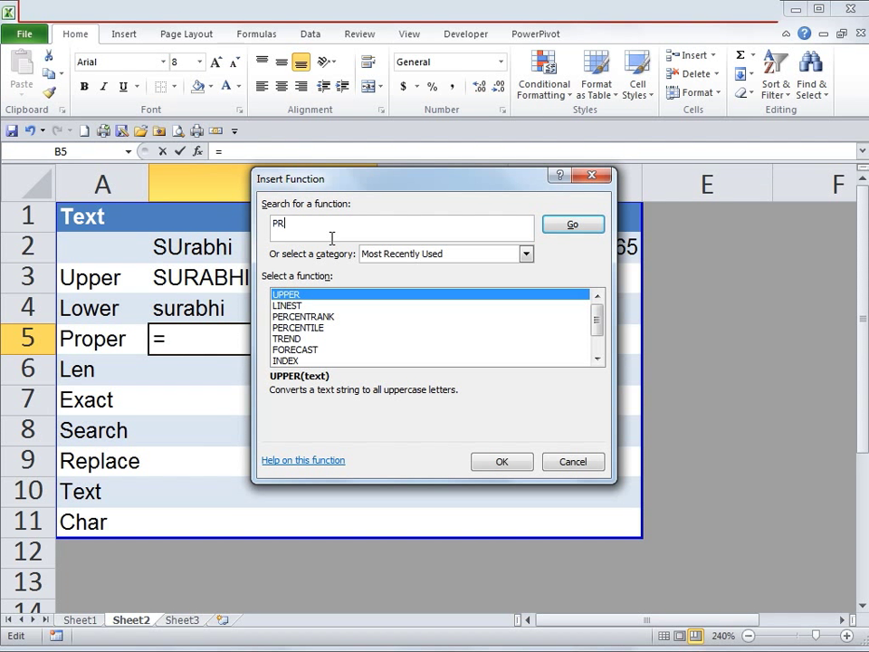
text(OPER)
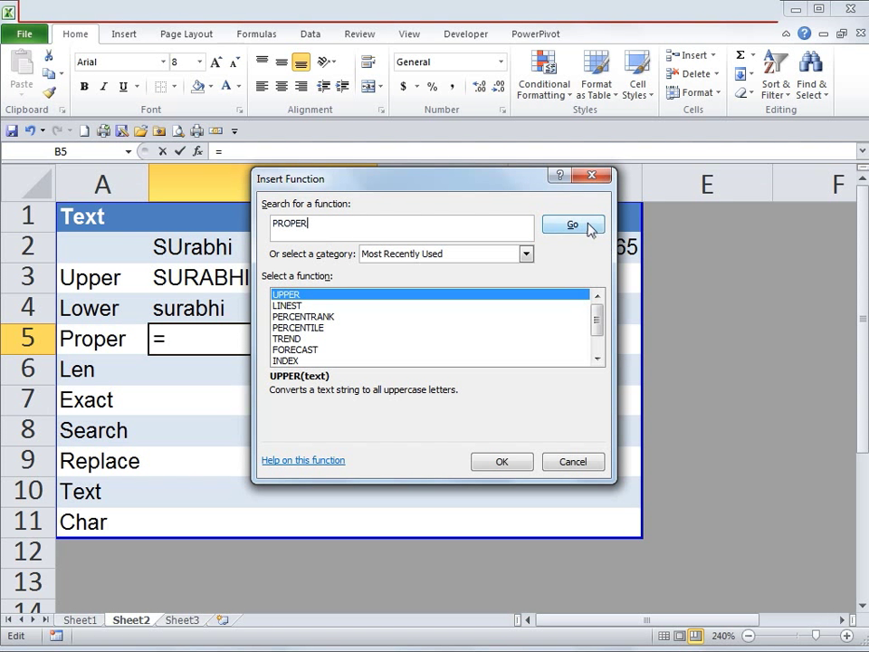
click(588, 229)
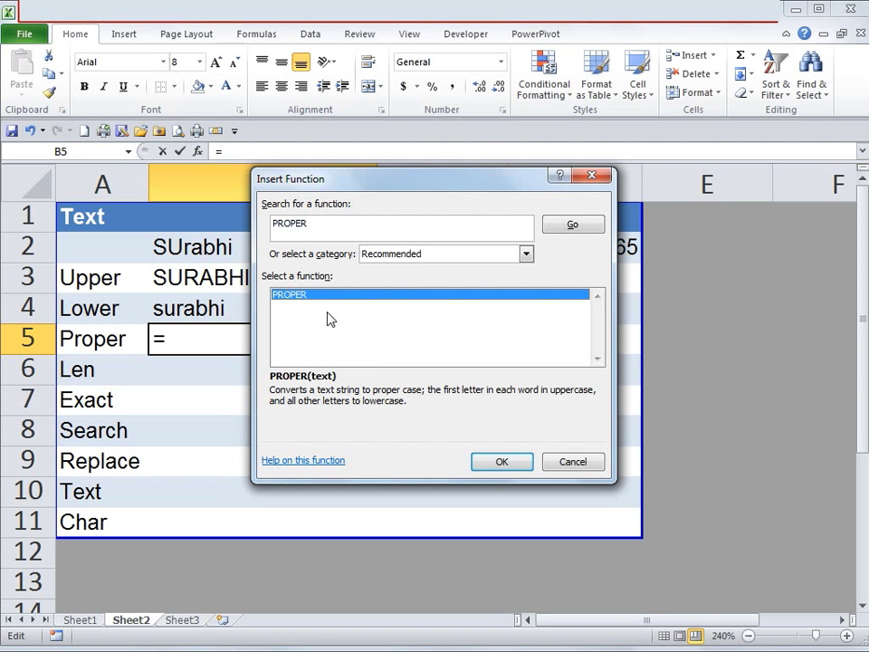
click(503, 462)
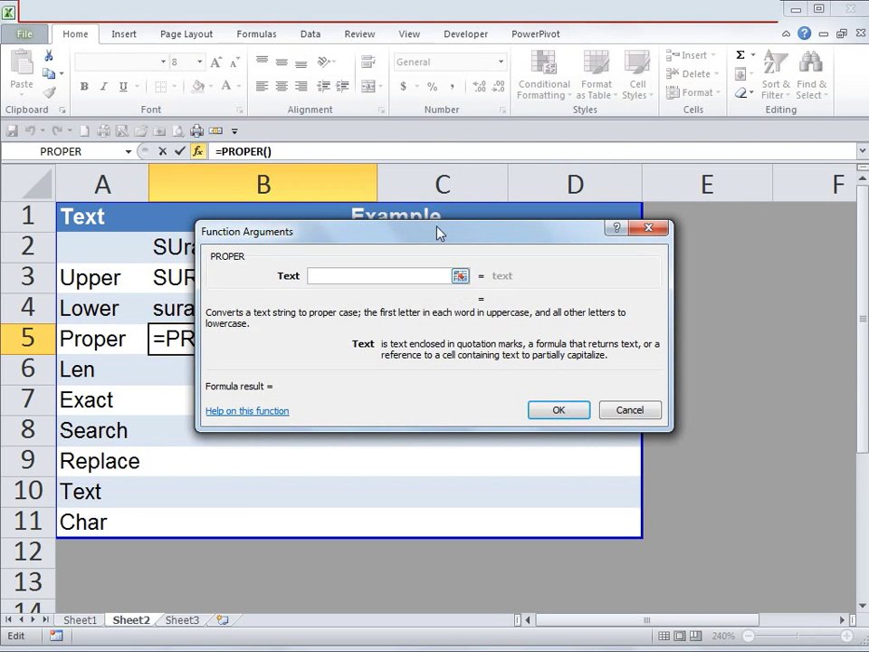
drag(436, 234, 441, 385)
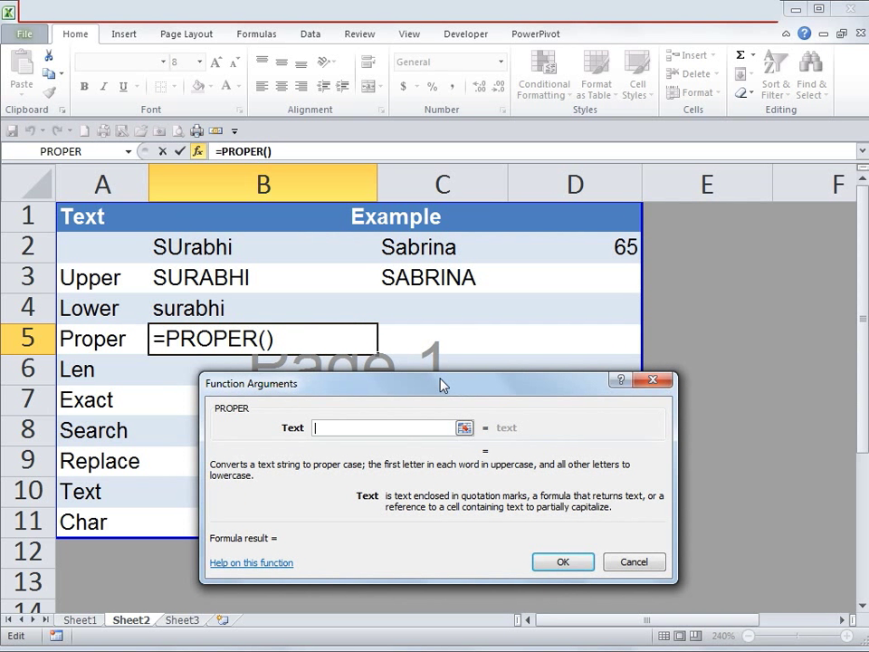
click(464, 428)
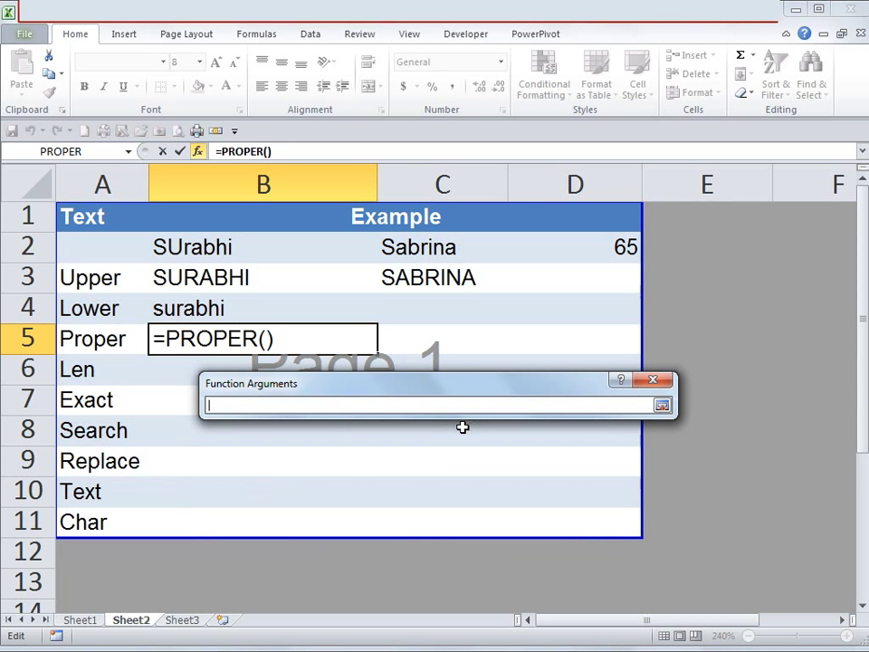
click(204, 248)
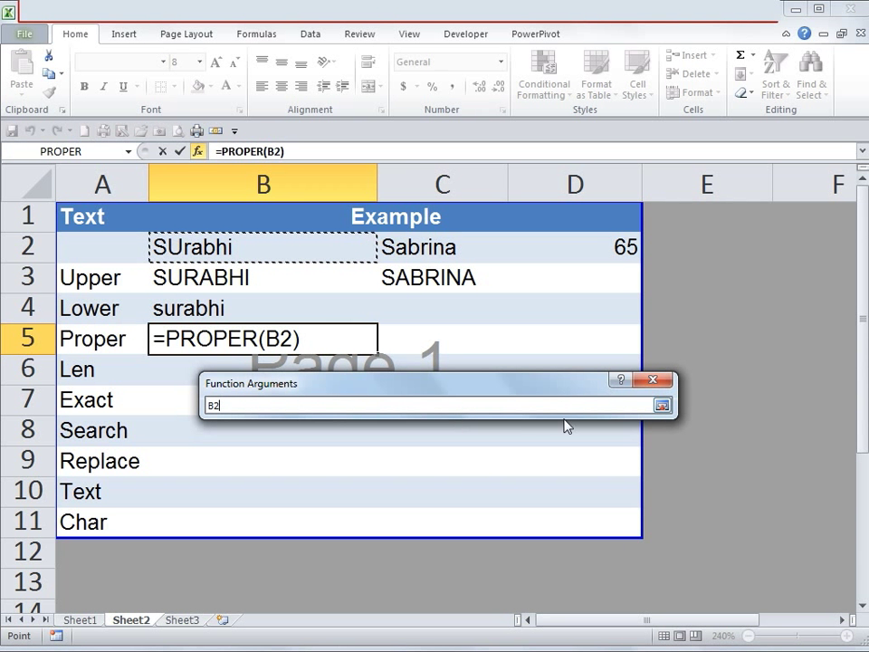
click(662, 407)
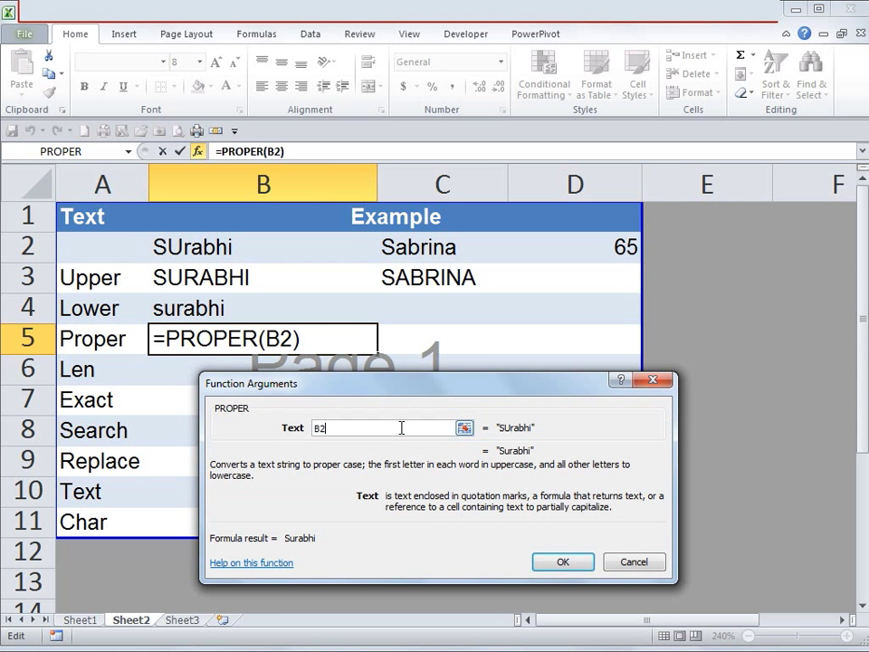
click(560, 563)
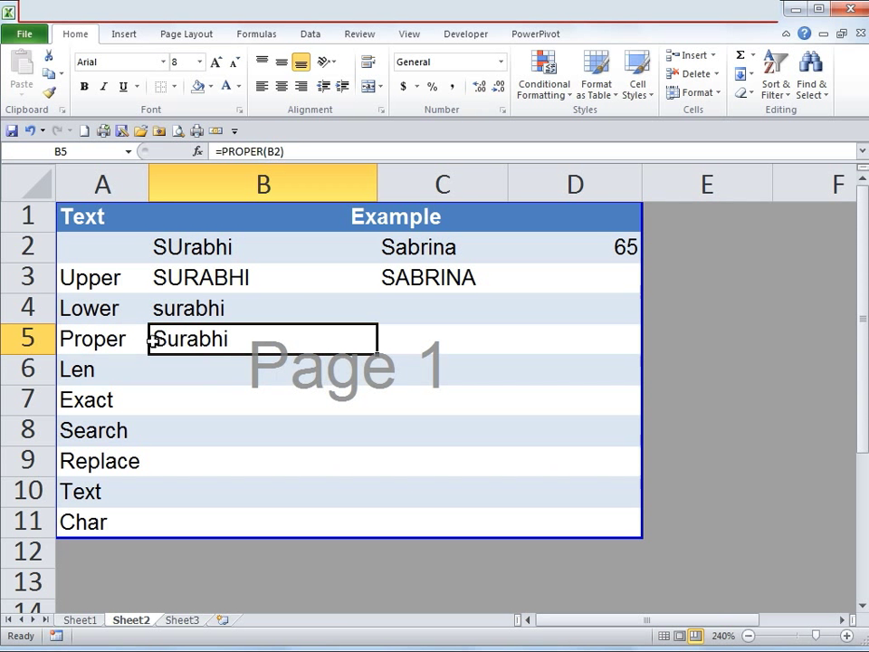
Enter the formula =LEN(B5) in cell B6 of the Len row.
click(247, 370)
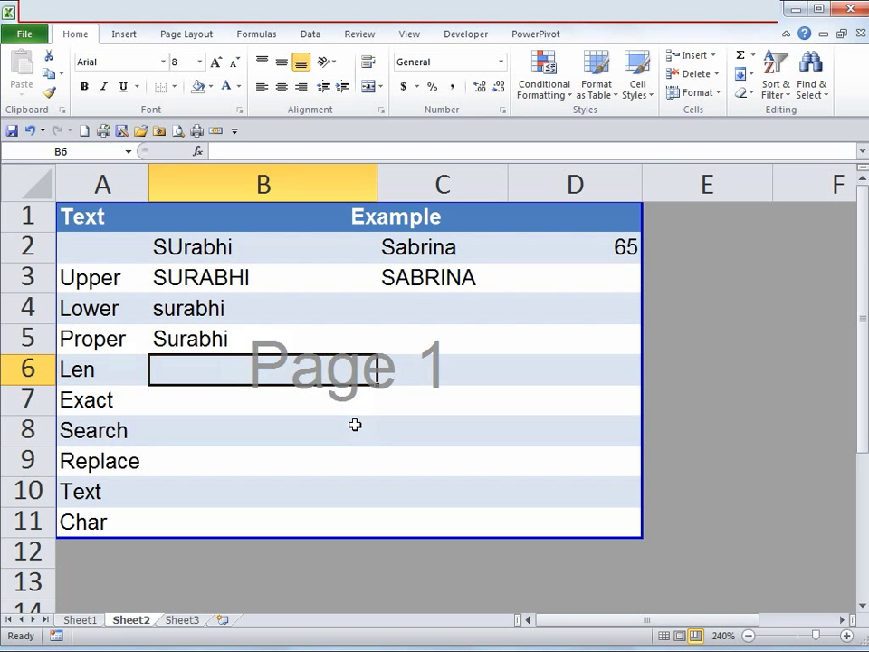
text(=)
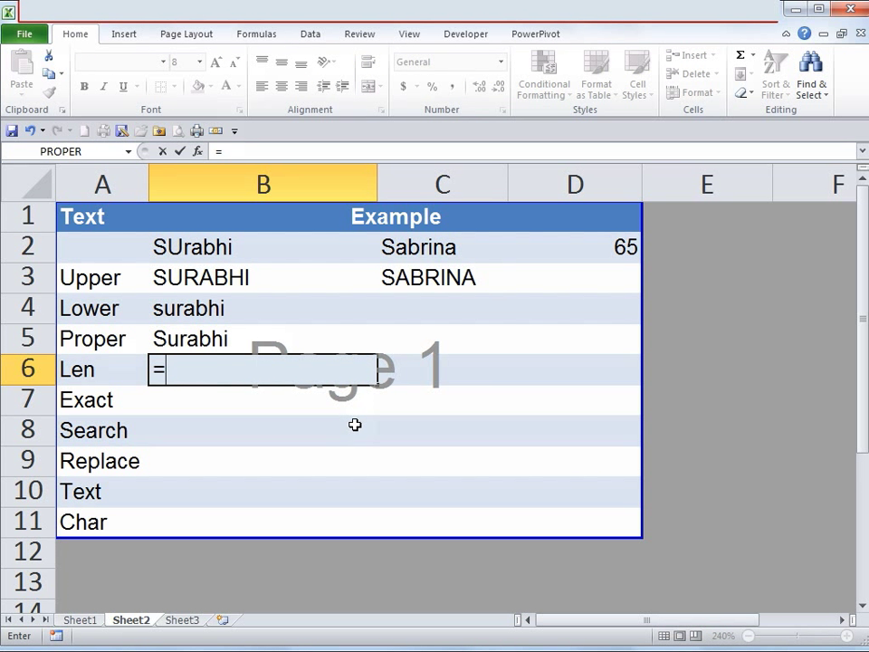
text(LE)
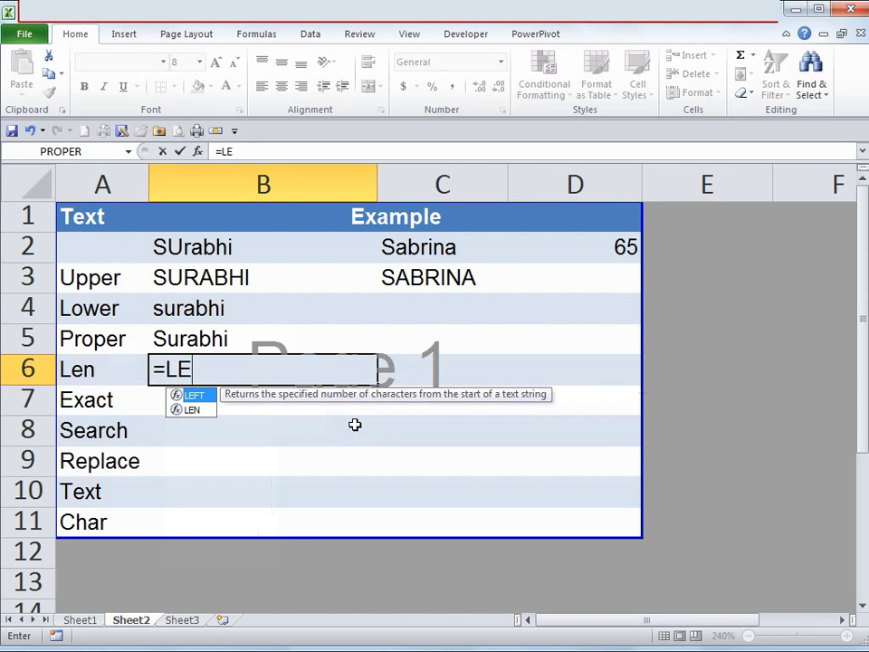
text(N()
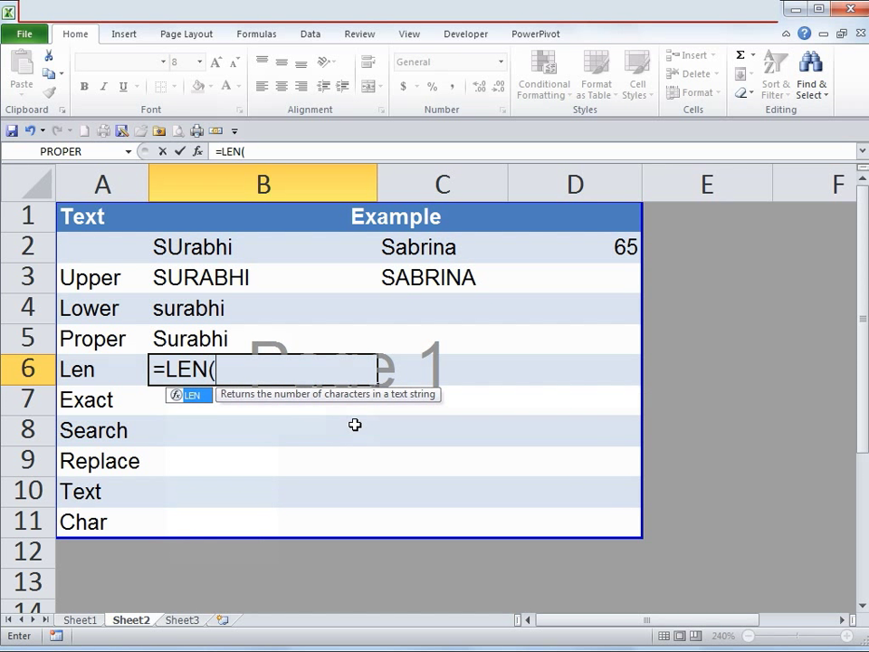
click(267, 342)
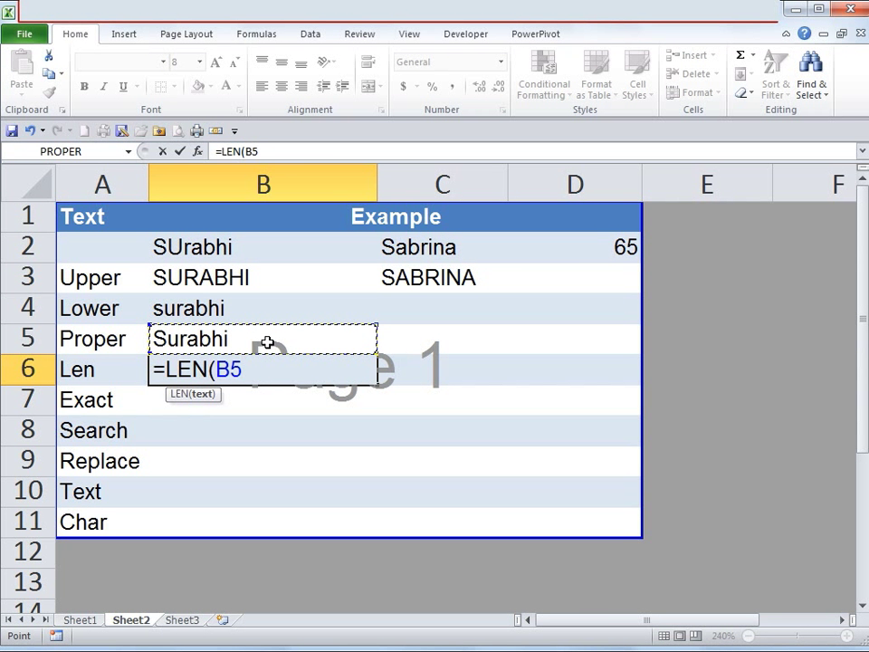
text())
key(Return)
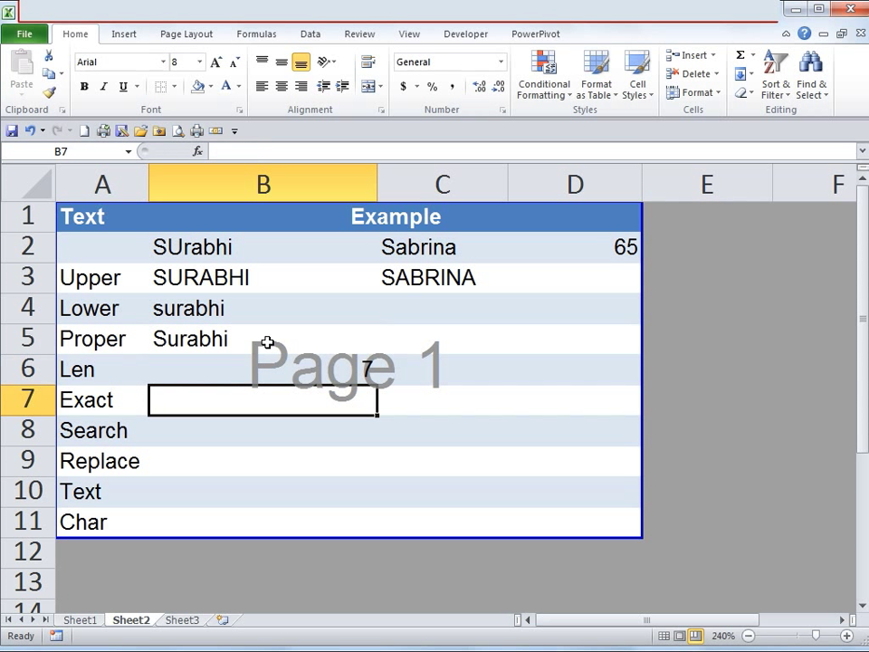
key(Up)
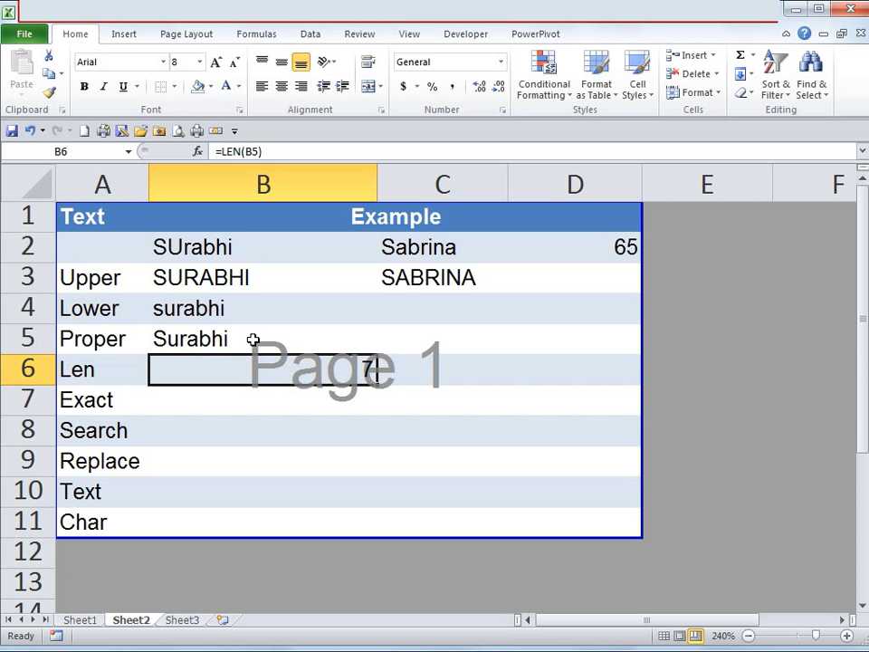
Enter the formula =EXACT(B2,C2) in cell B7 to compare the two text strings in row 2.
click(251, 405)
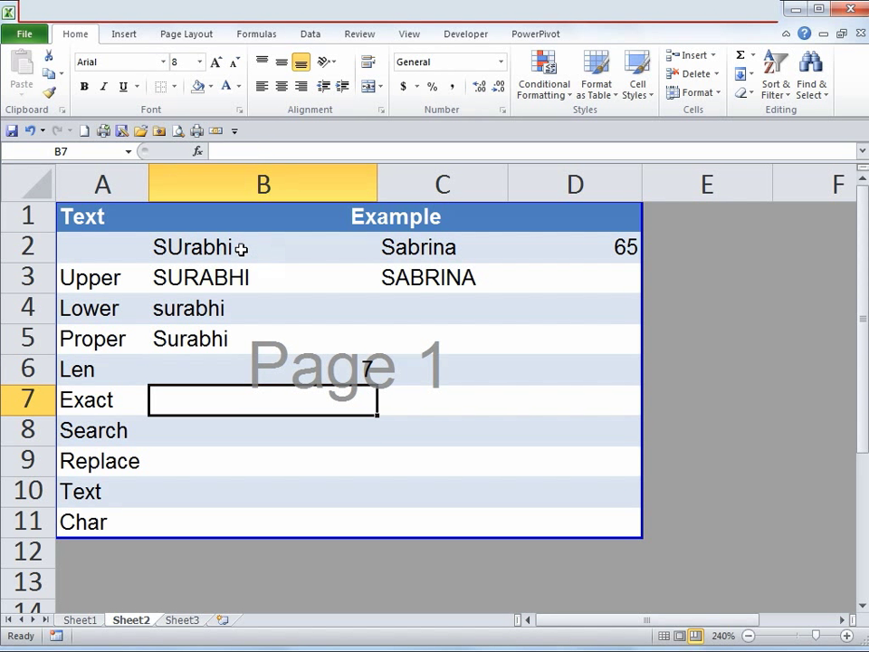
click(240, 248)
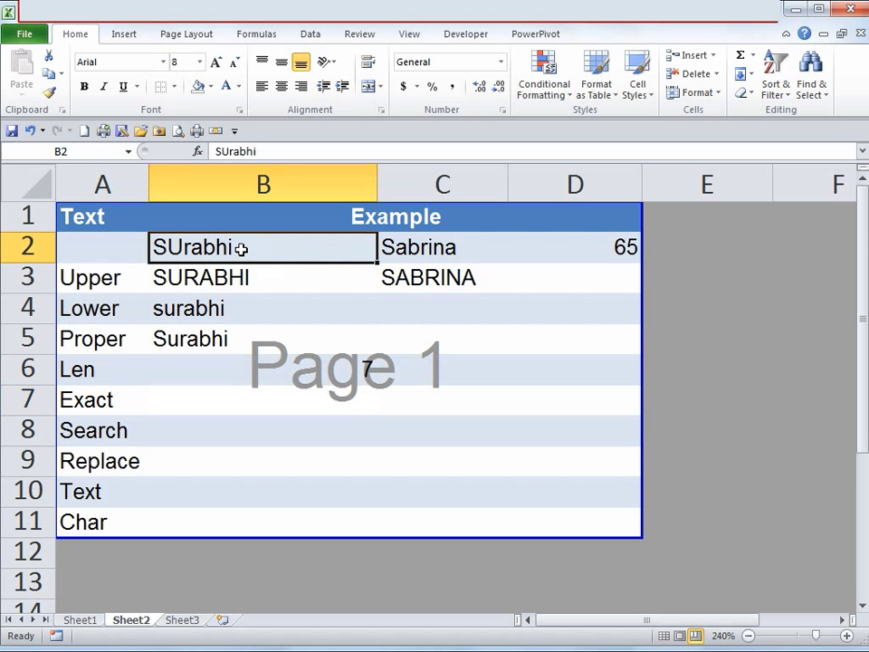
click(450, 247)
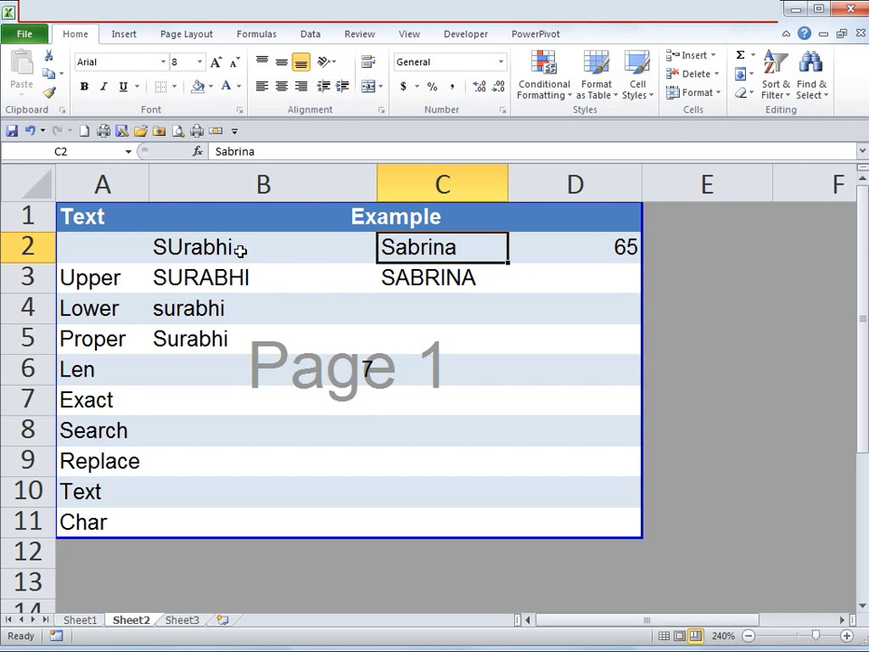
click(187, 406)
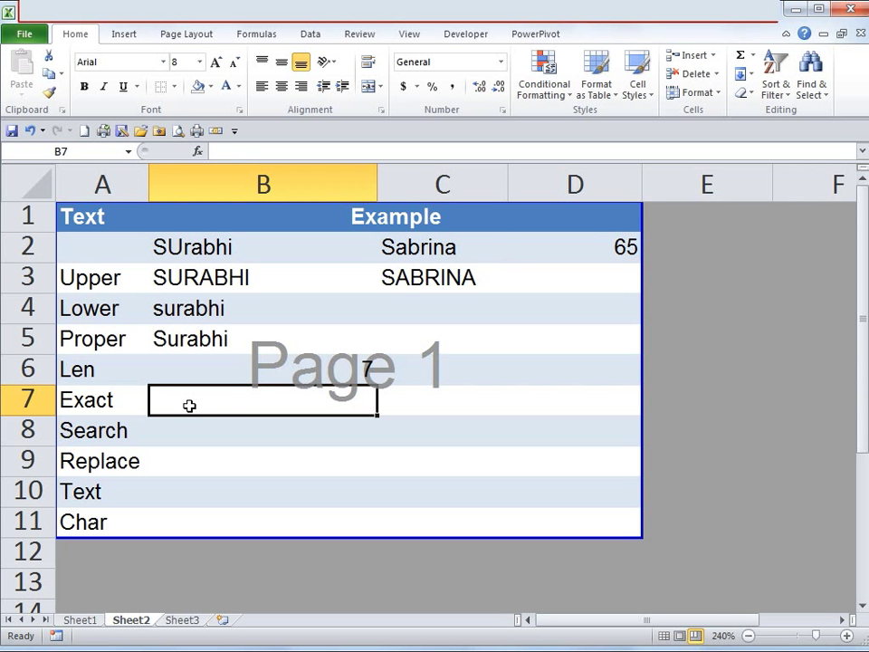
text(=)
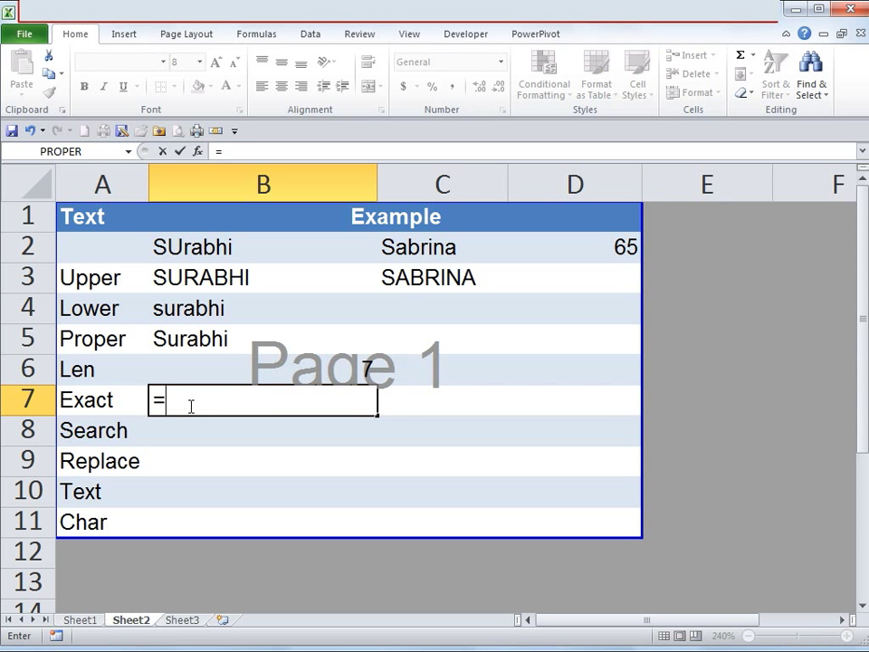
text(E)
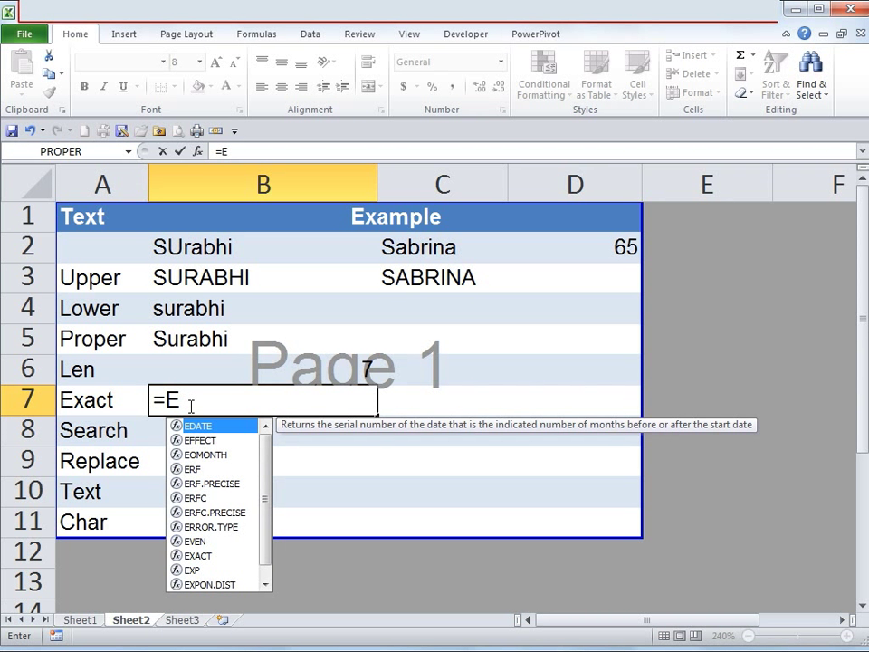
text(XAC)
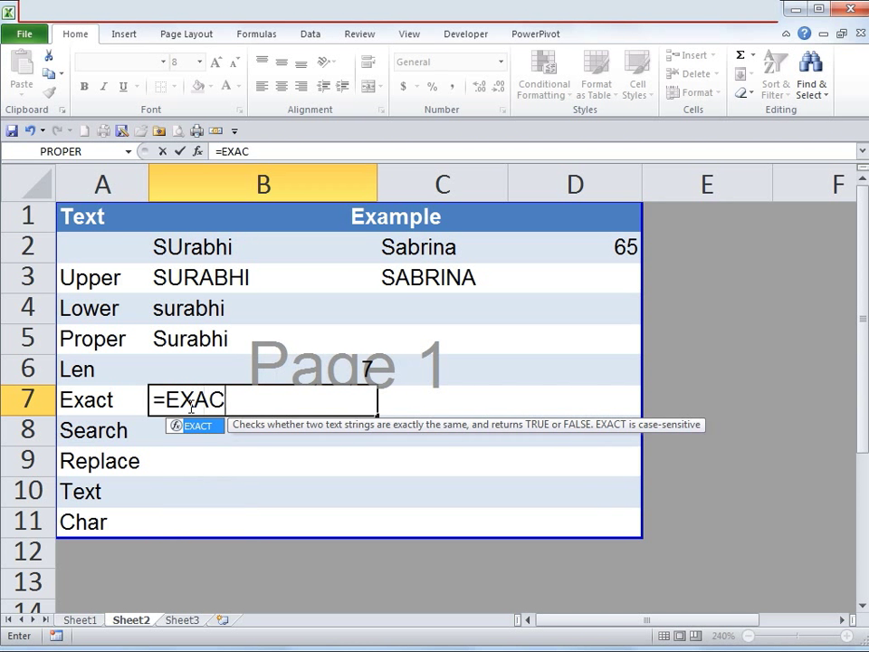
text(T()
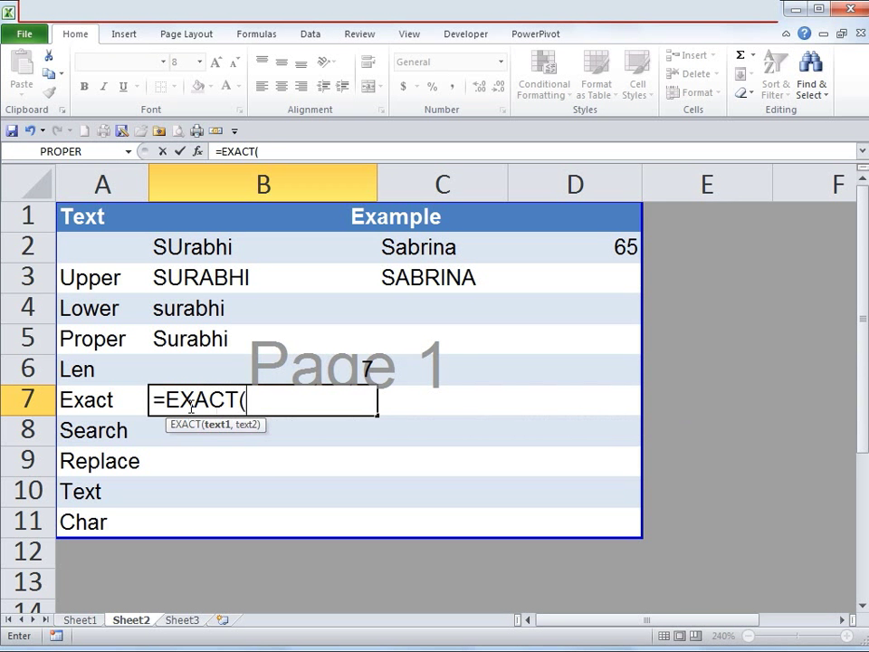
click(238, 249)
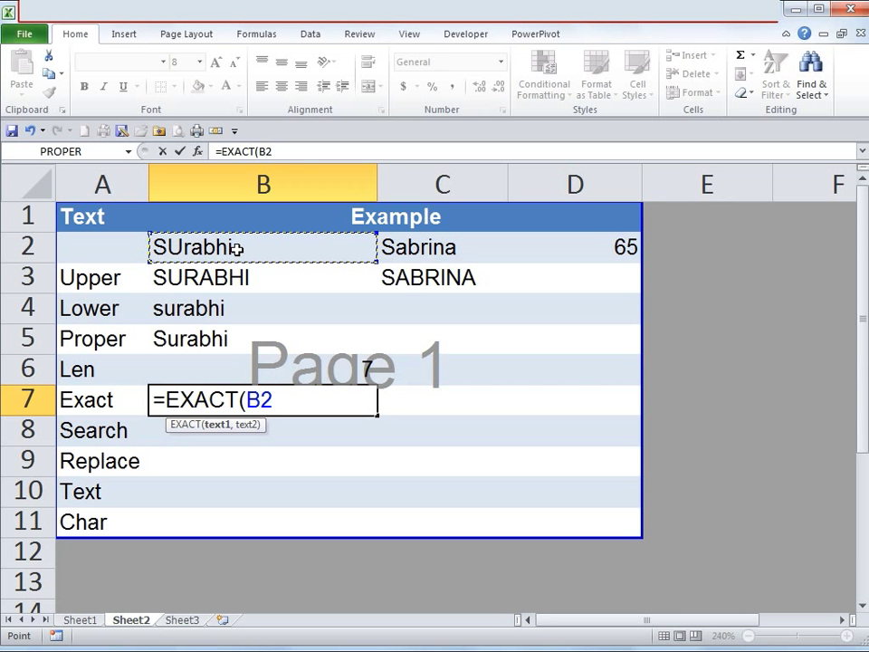
text(,)
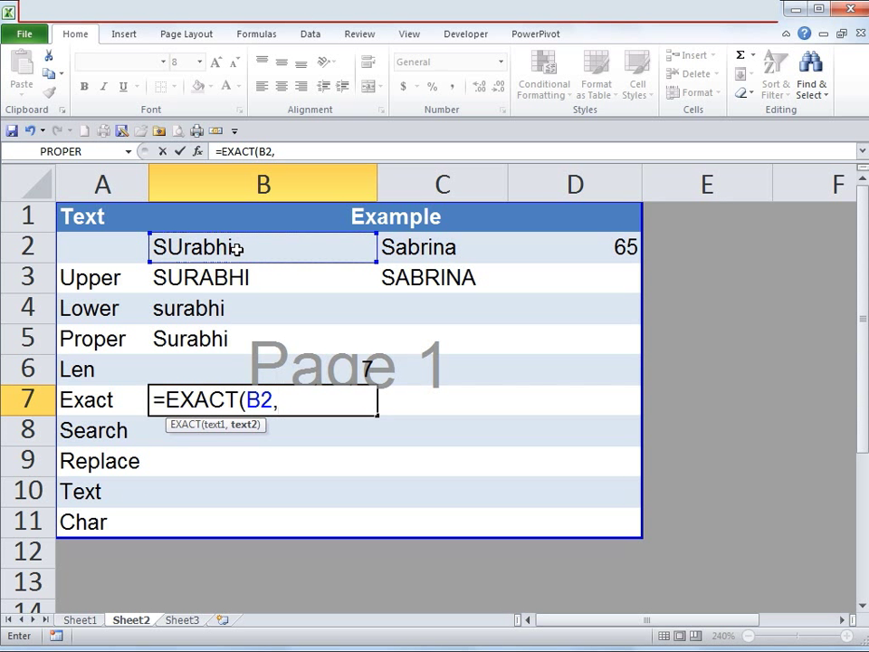
click(431, 248)
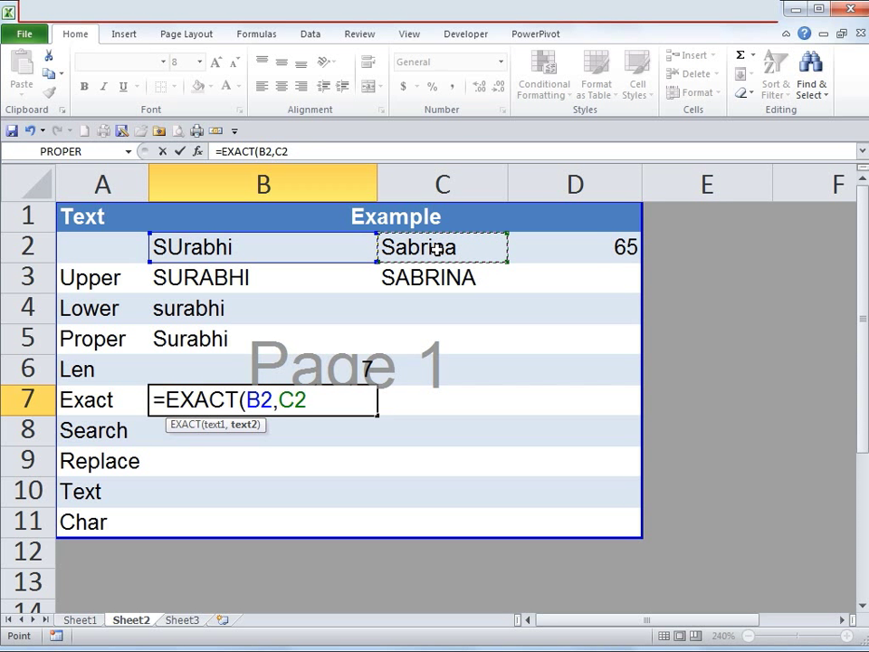
text())
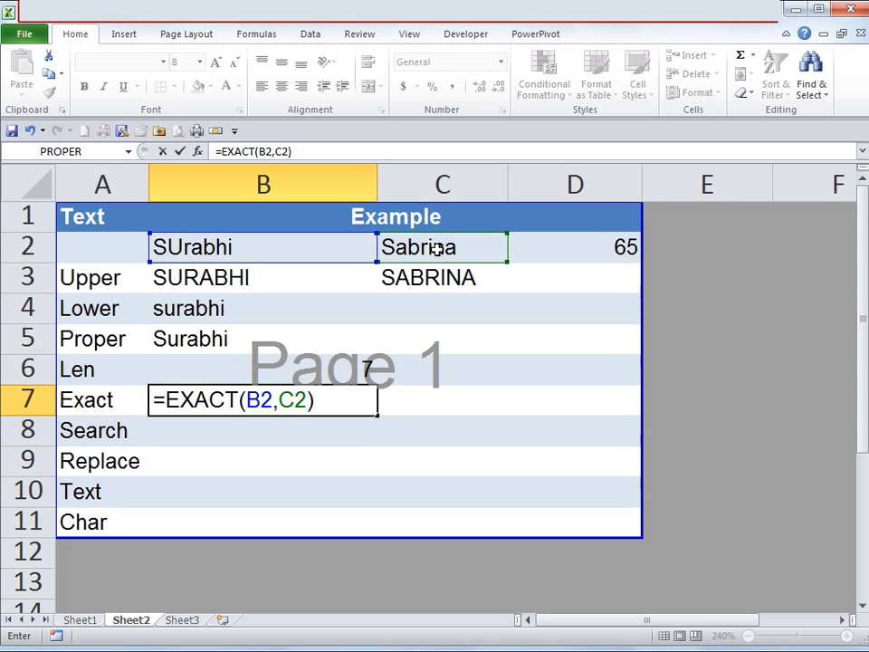
key(Return)
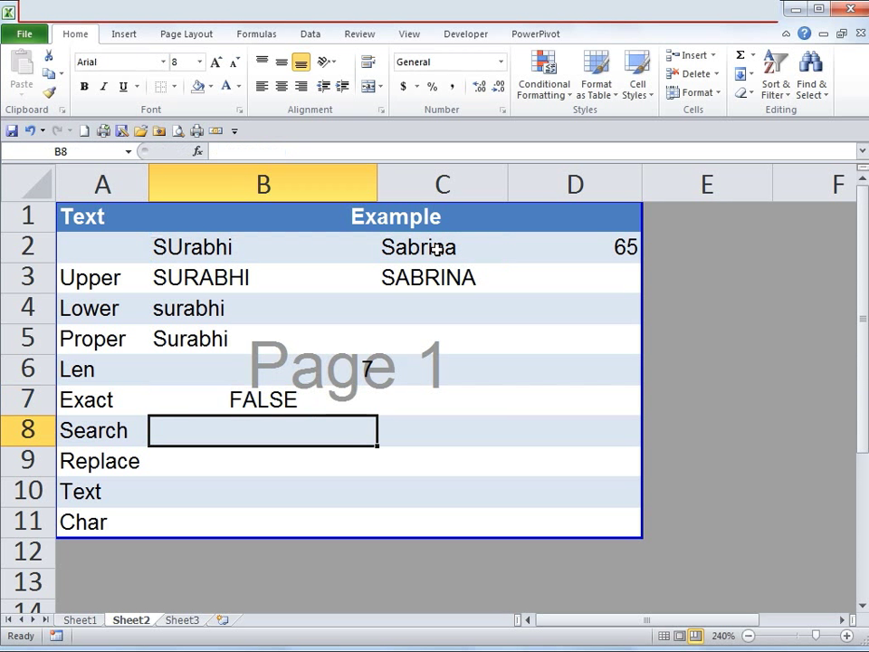
key(Up)
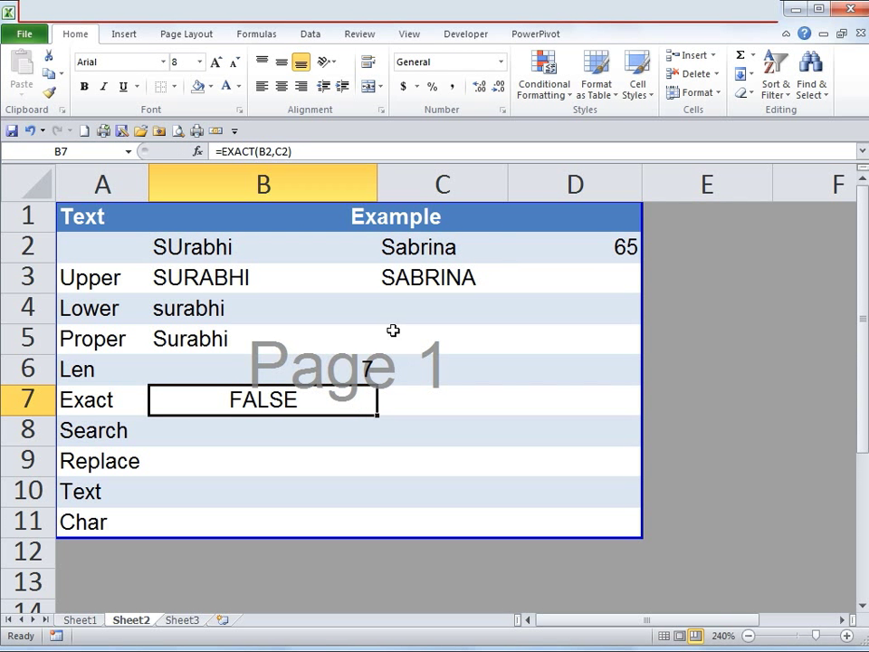
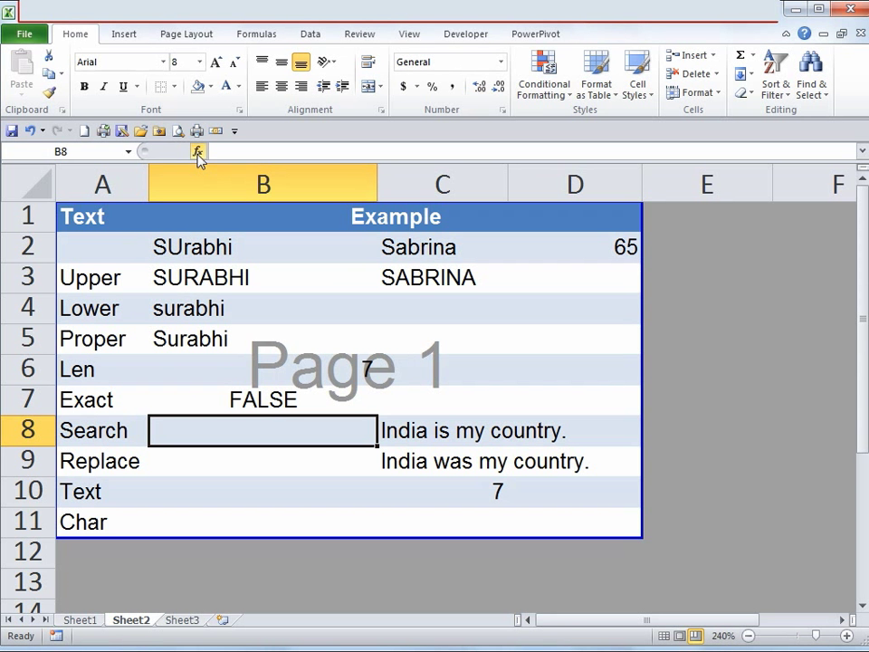
Search the function library for "search" and insert the SEARCH function in cell B8.
click(197, 152)
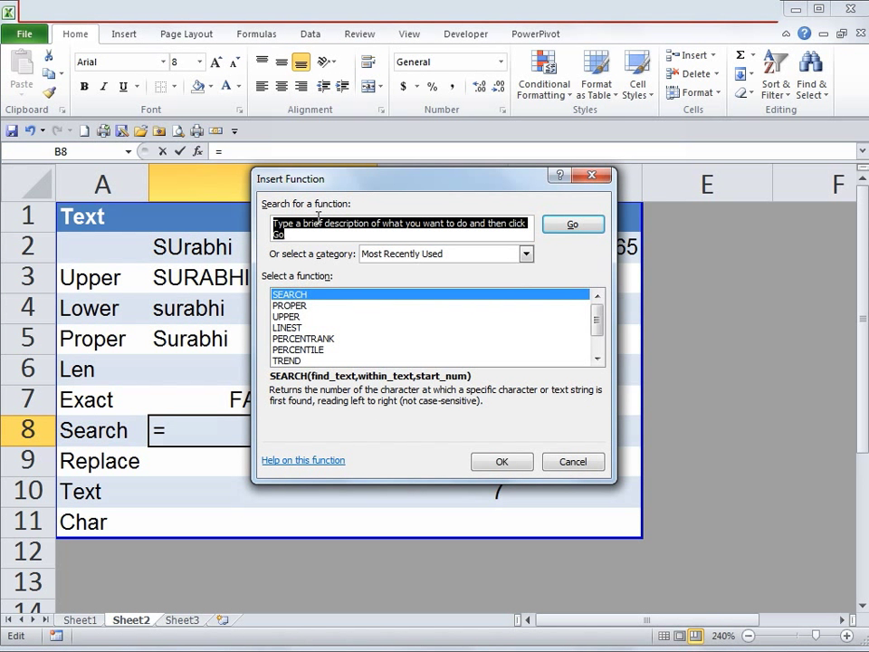
text(search)
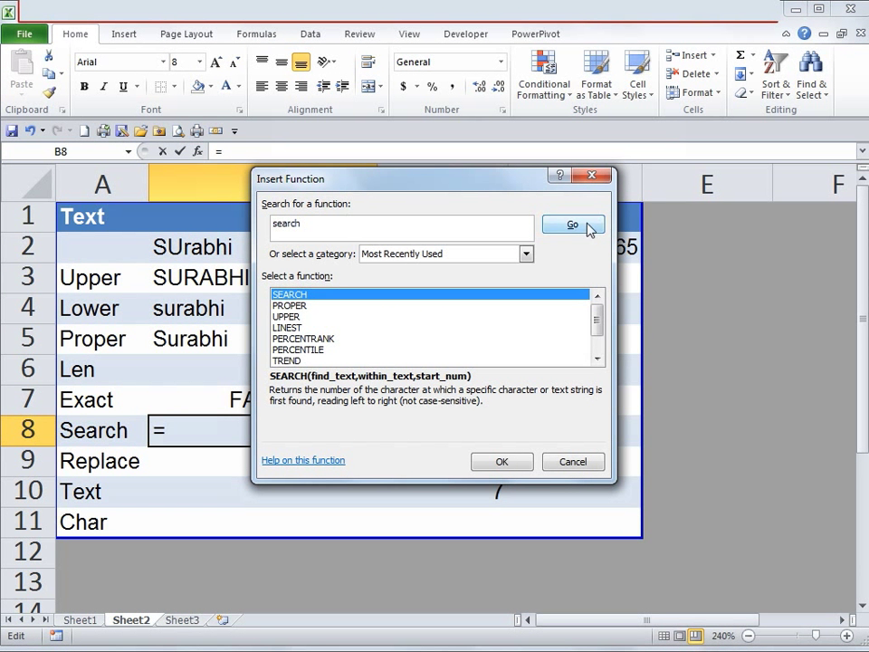
click(590, 226)
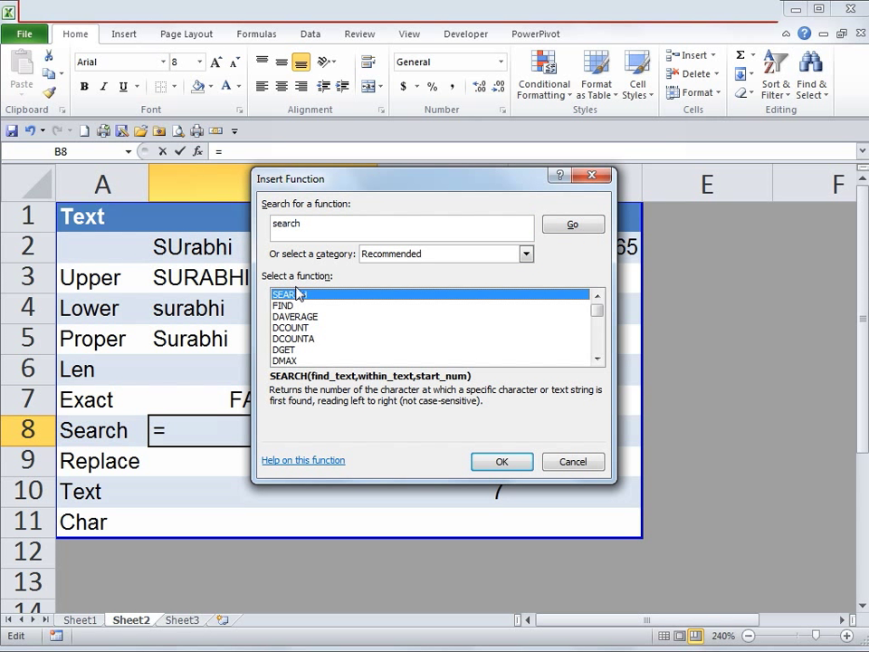
click(501, 463)
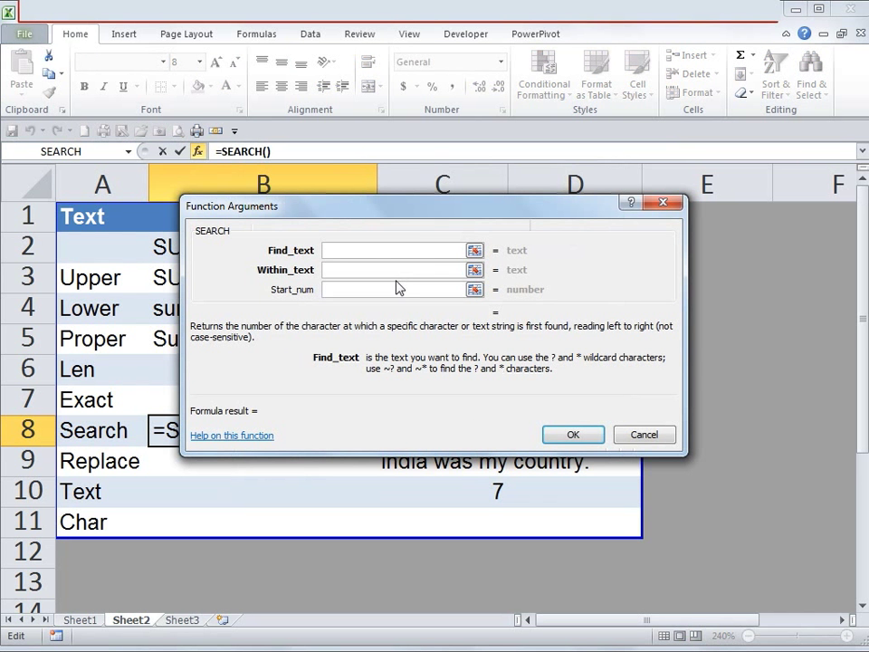
Complete the SEARCH function in B8 with find text "is", within text C8 and start number 1.
drag(443, 211, 433, 66)
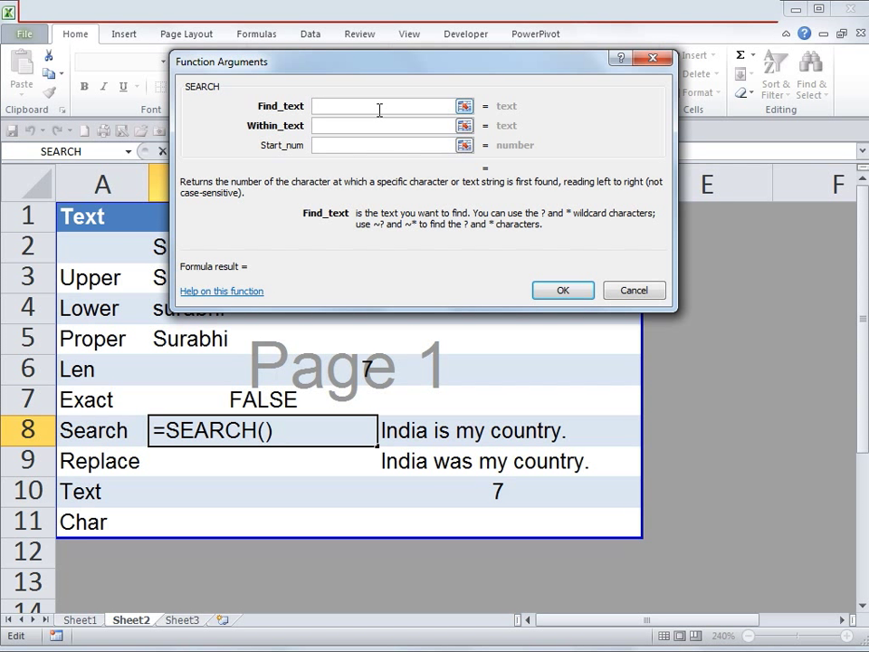
text("is)
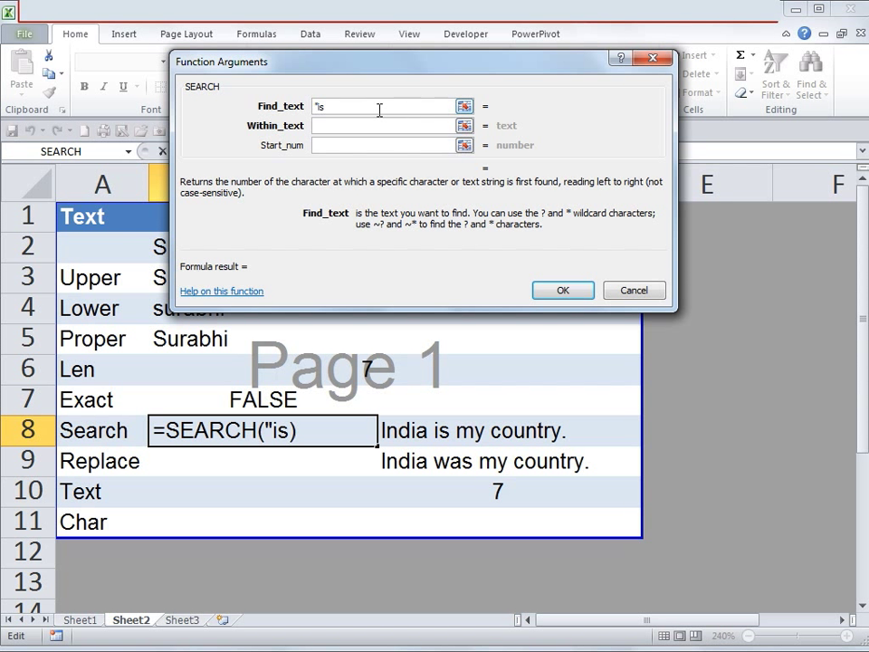
text(")
click(375, 128)
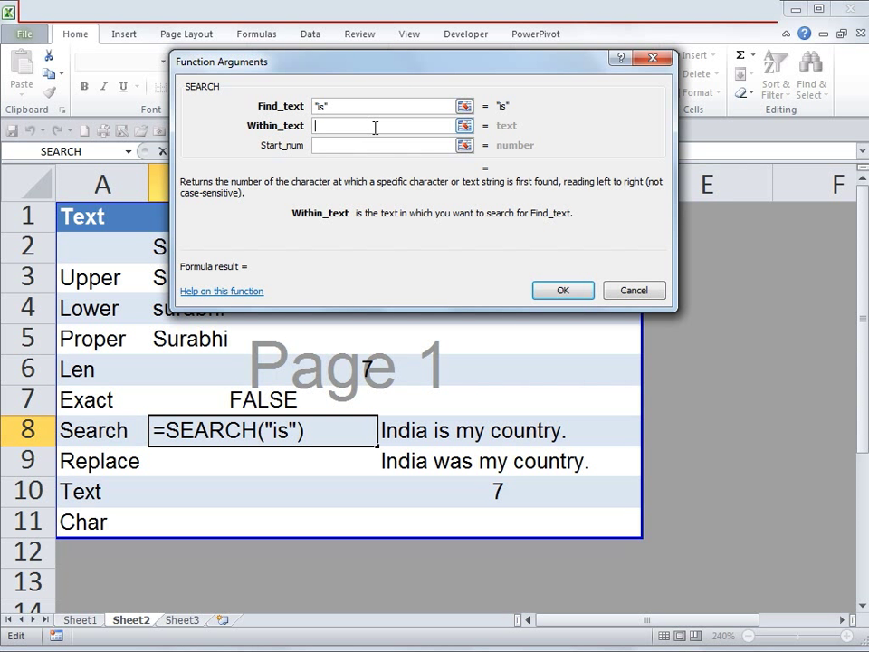
click(414, 431)
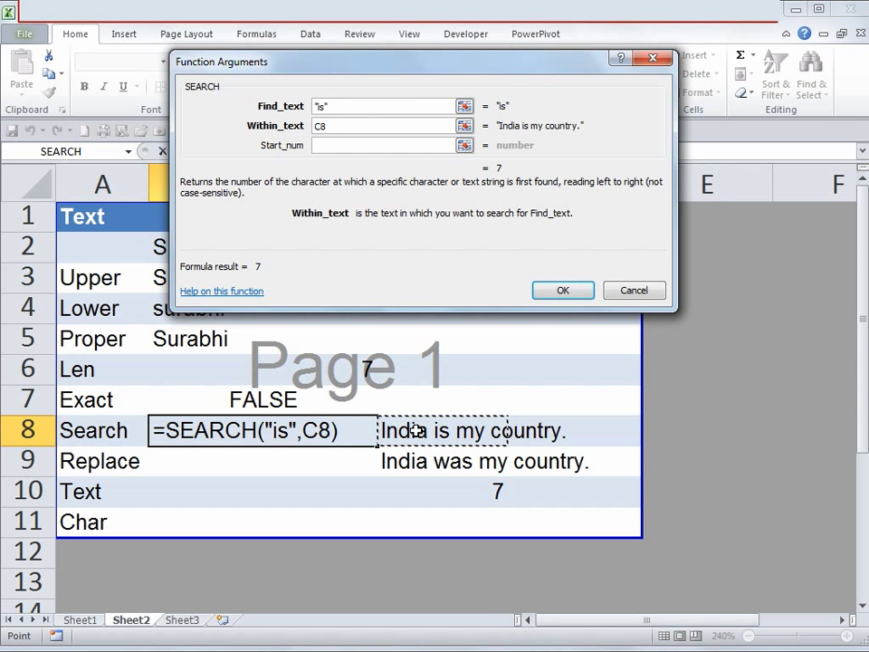
click(322, 144)
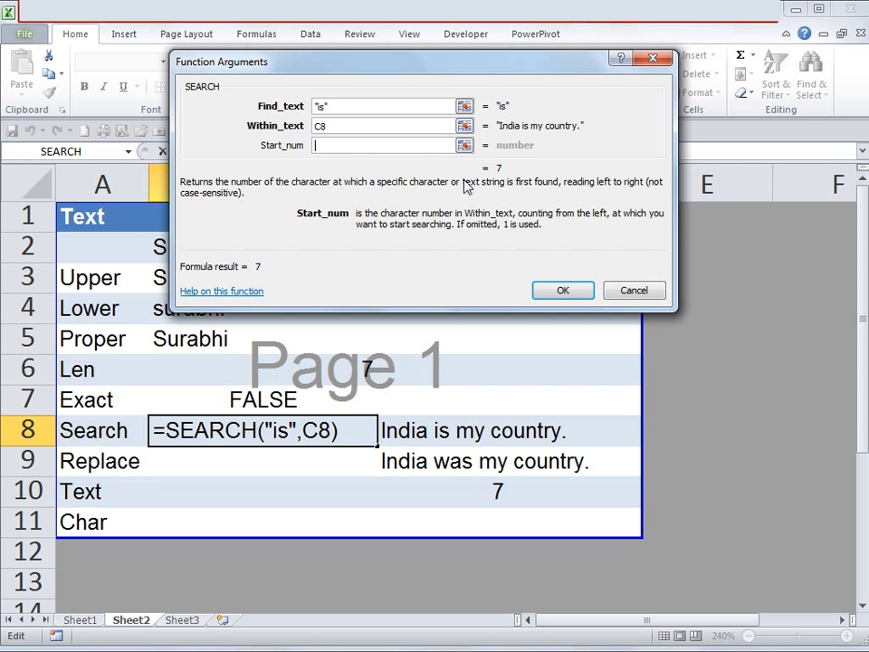
text(1)
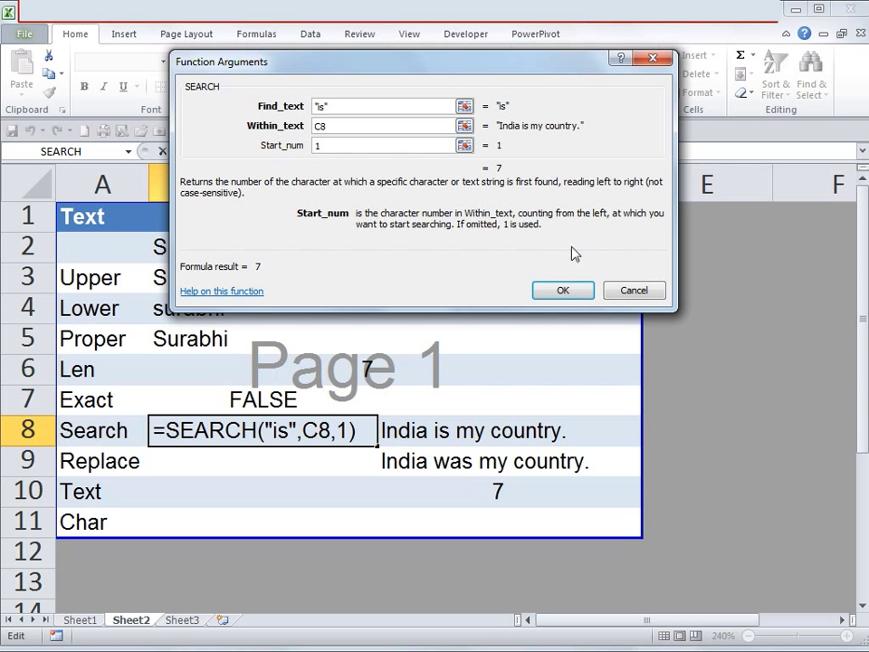
click(558, 292)
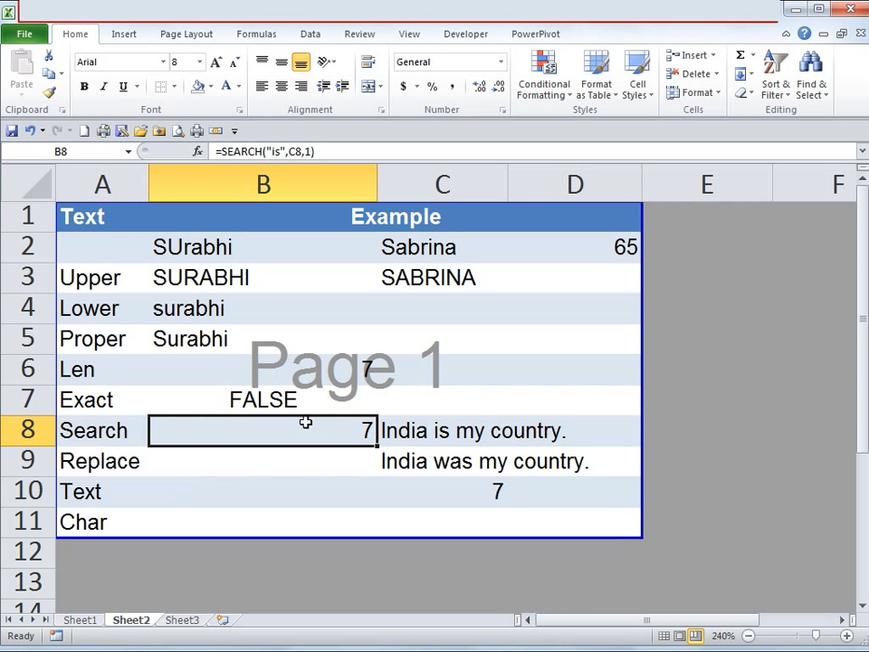
Search the function library for "replace" and insert the REPLACE function in cell B9.
click(414, 430)
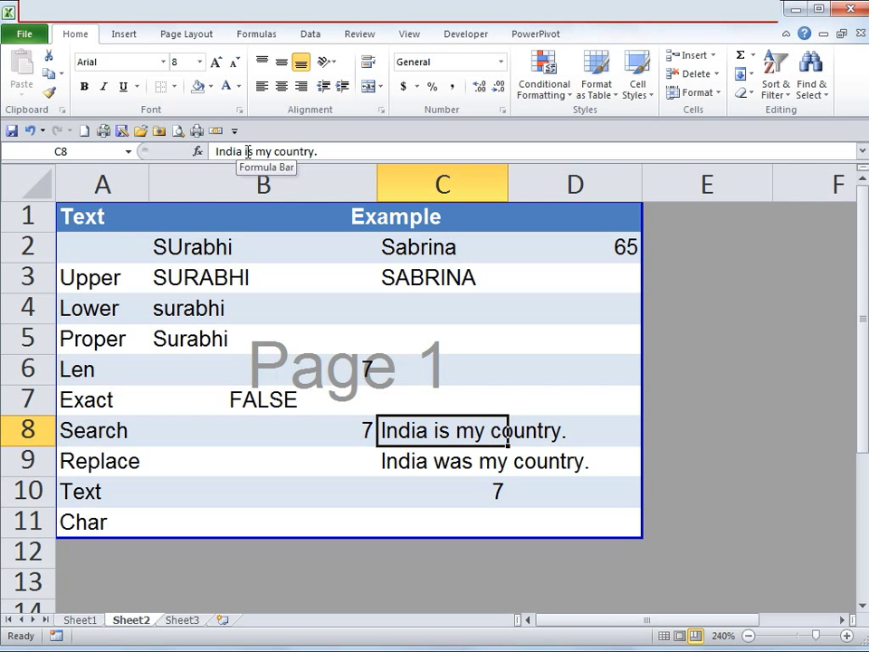
key(Down)
key(Left)
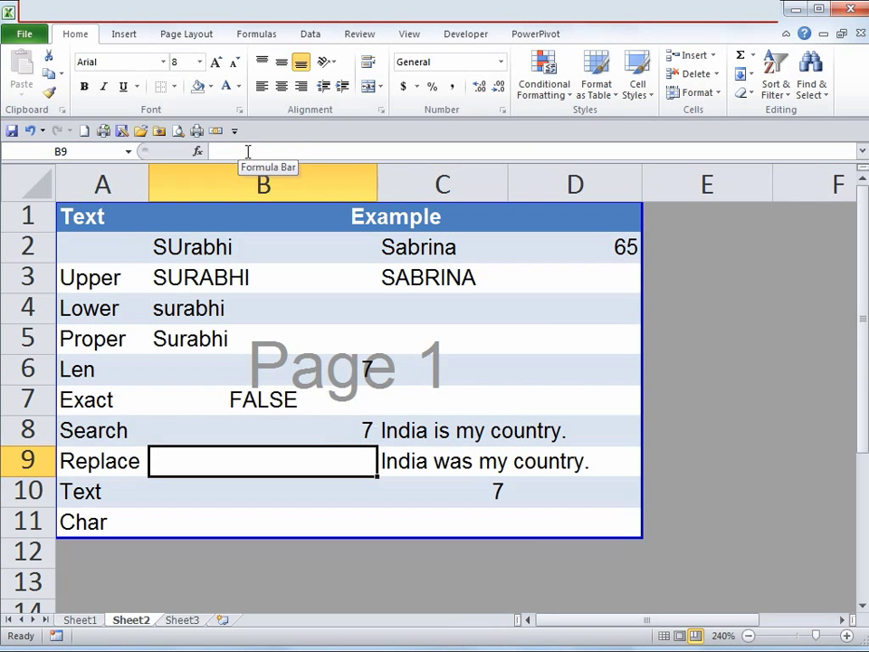
click(198, 152)
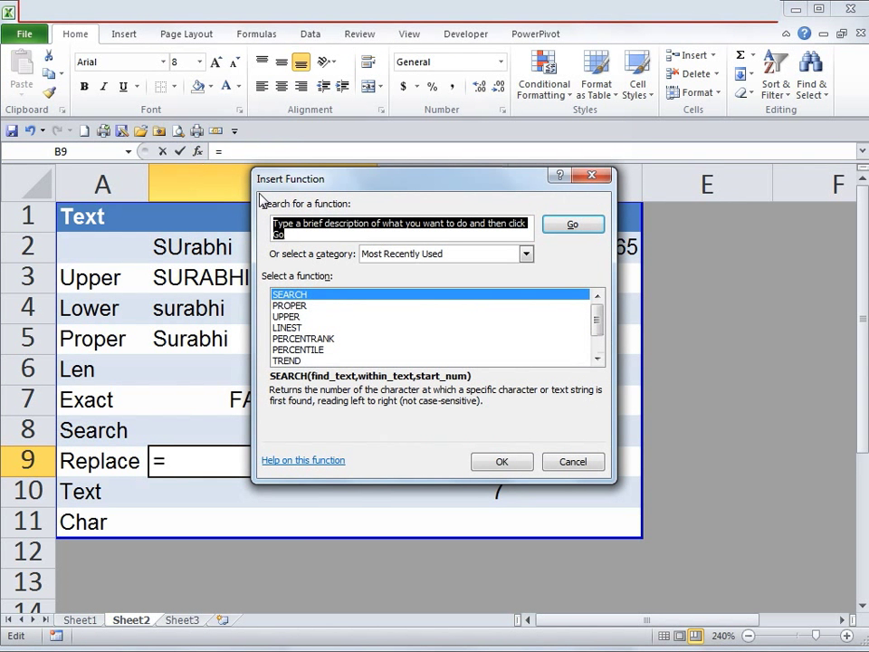
text(replace)
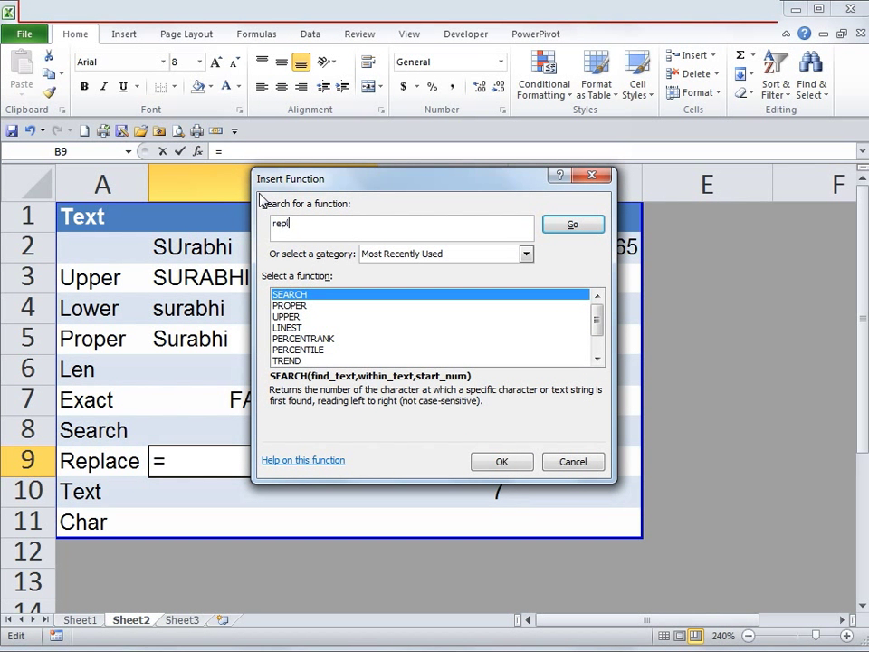
click(572, 225)
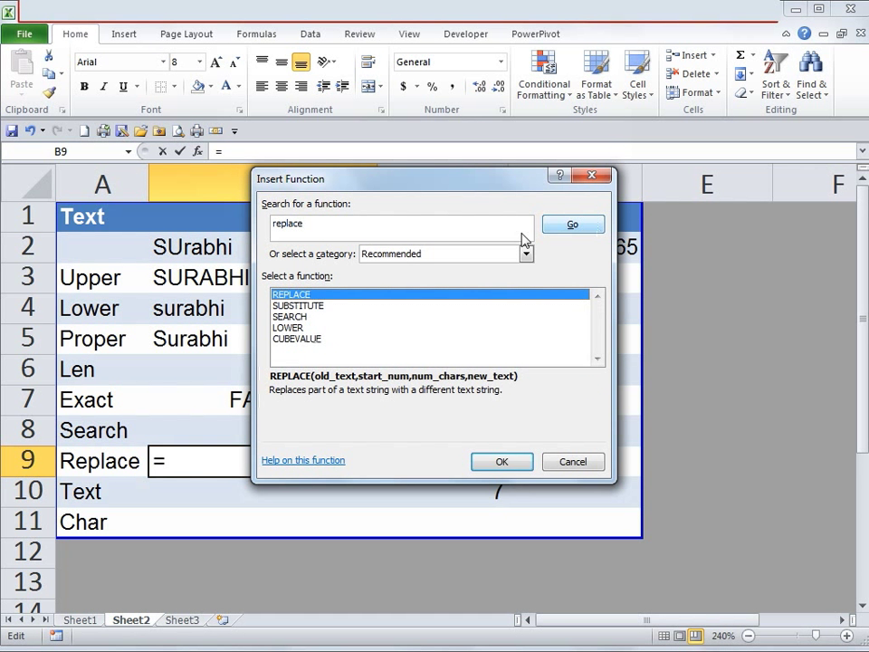
click(508, 462)
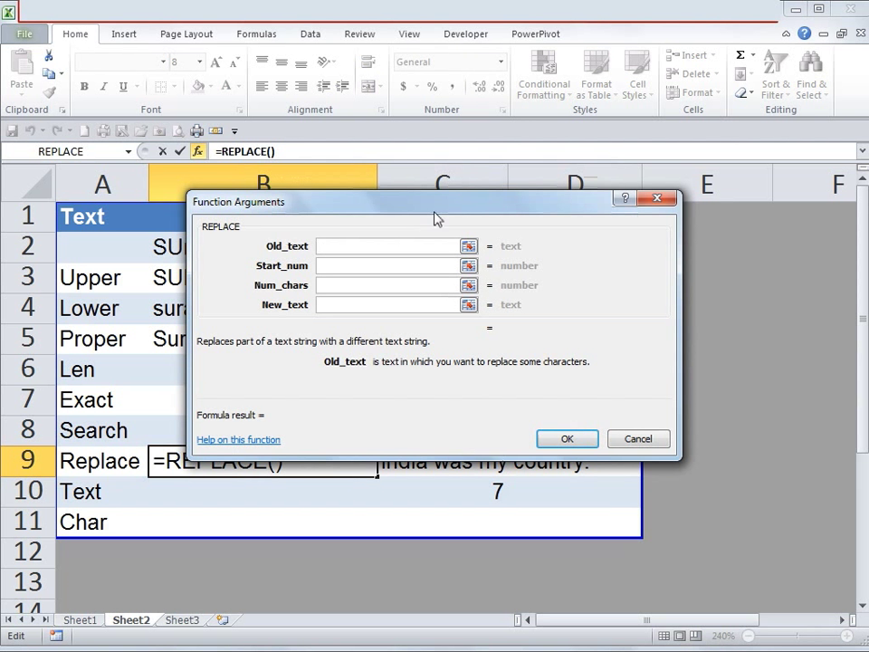
Complete the REPLACE function in B9 with old text C9, start number 7, 3 characters and new text "is".
drag(448, 208, 457, 86)
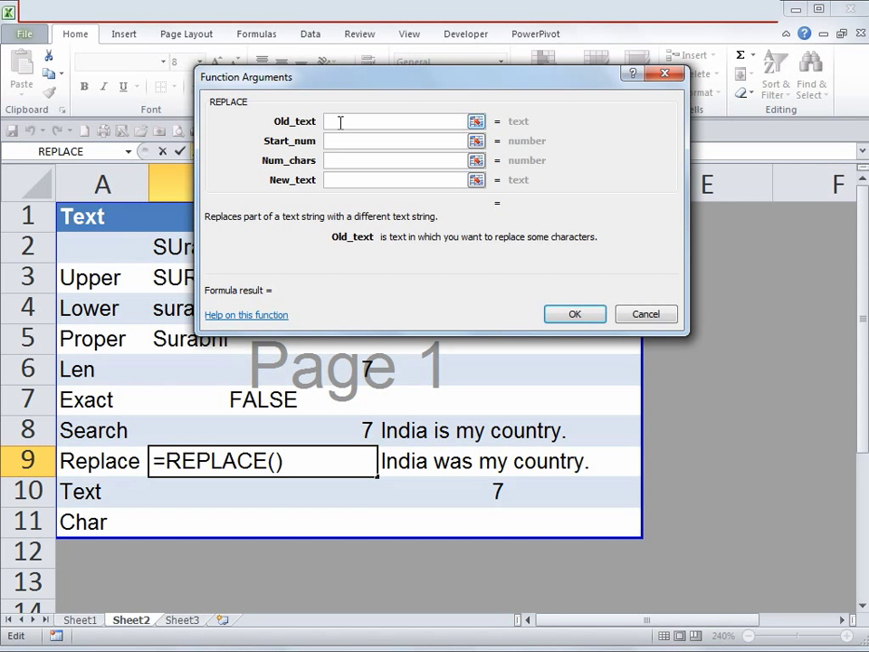
click(423, 465)
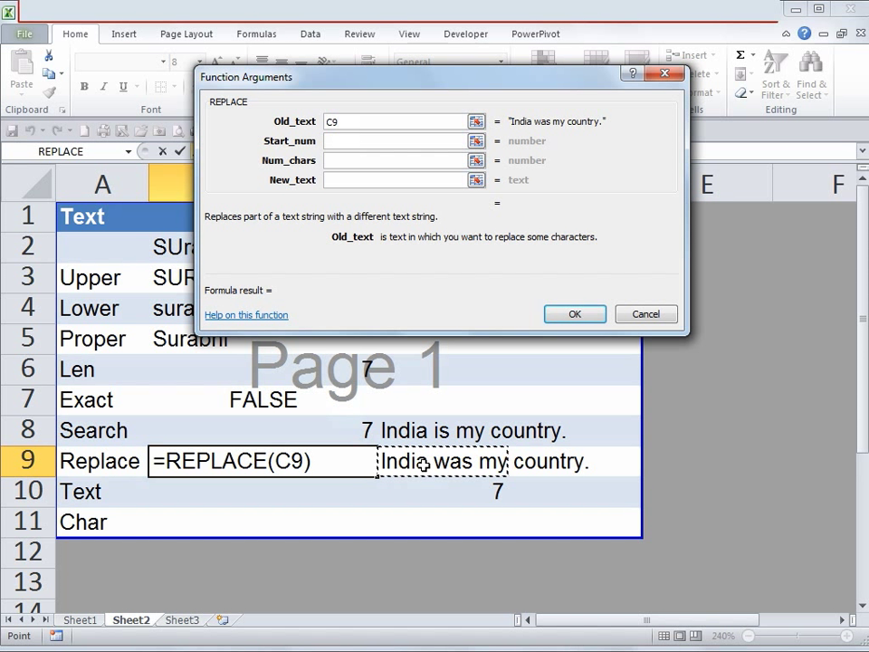
click(330, 143)
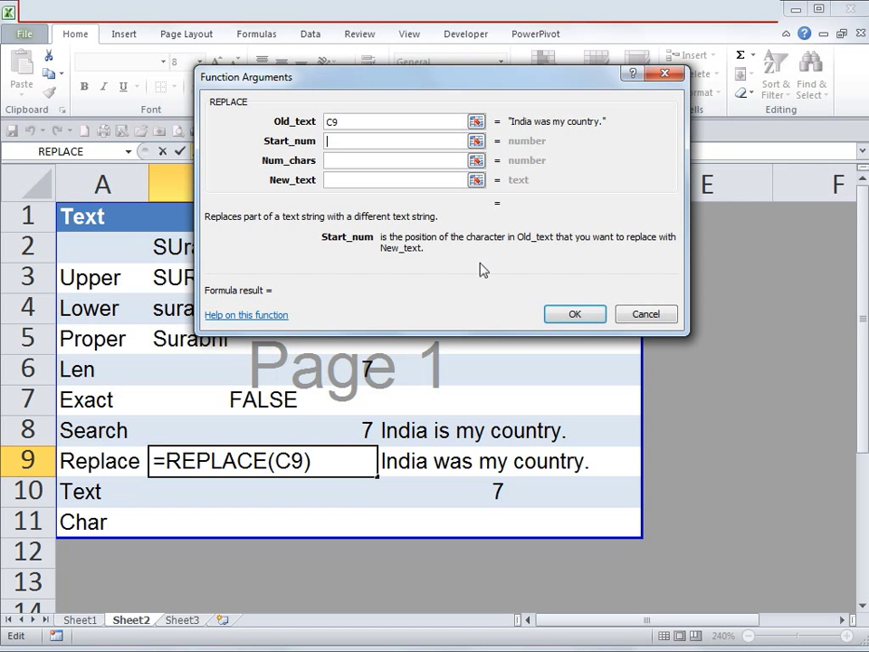
text(7)
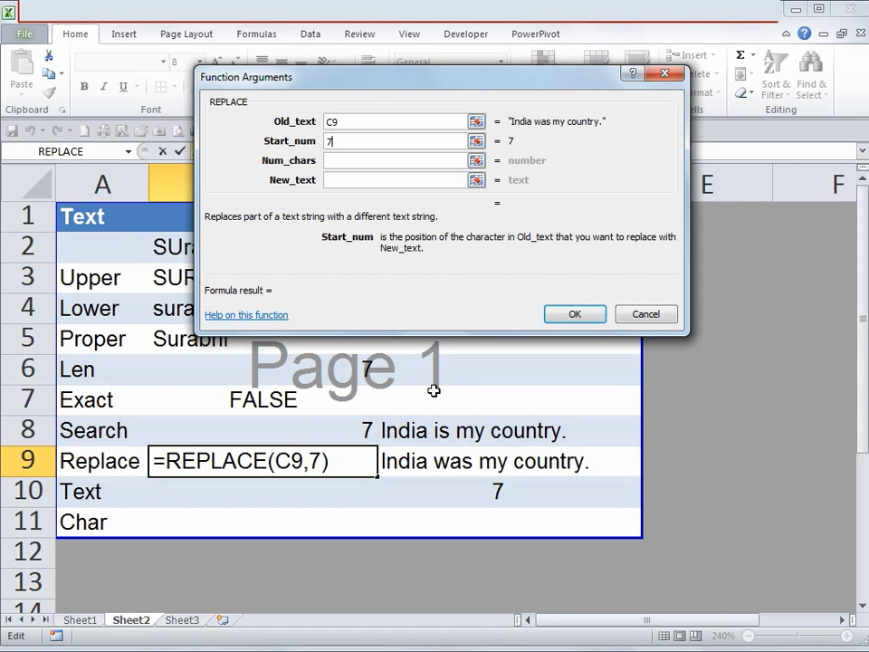
click(352, 161)
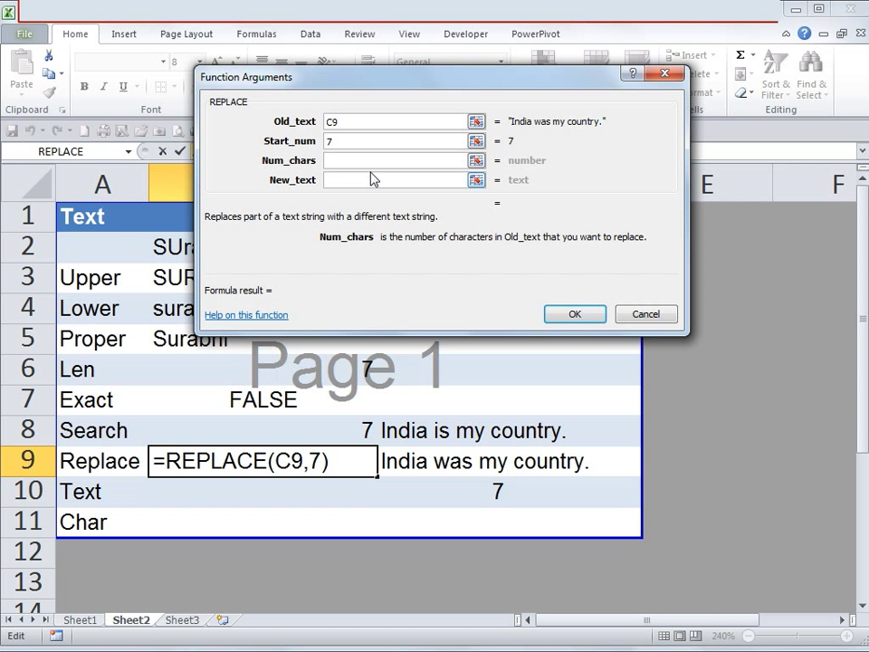
text(3)
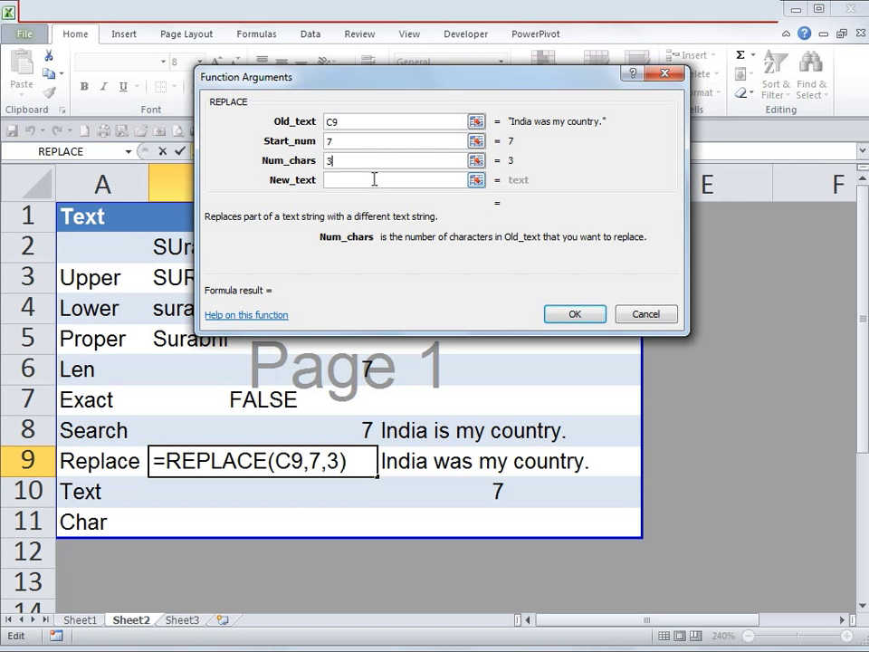
click(374, 179)
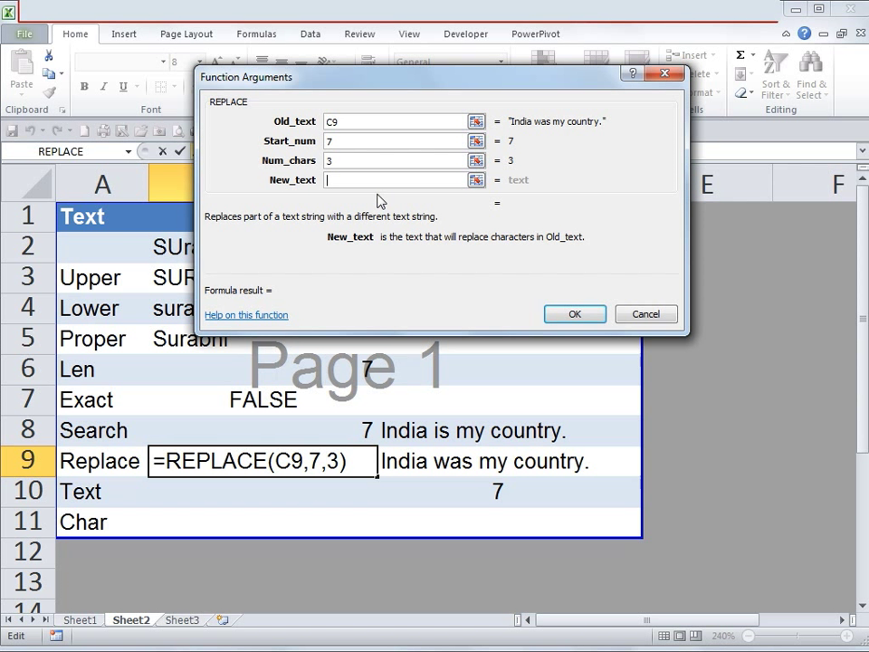
text(")
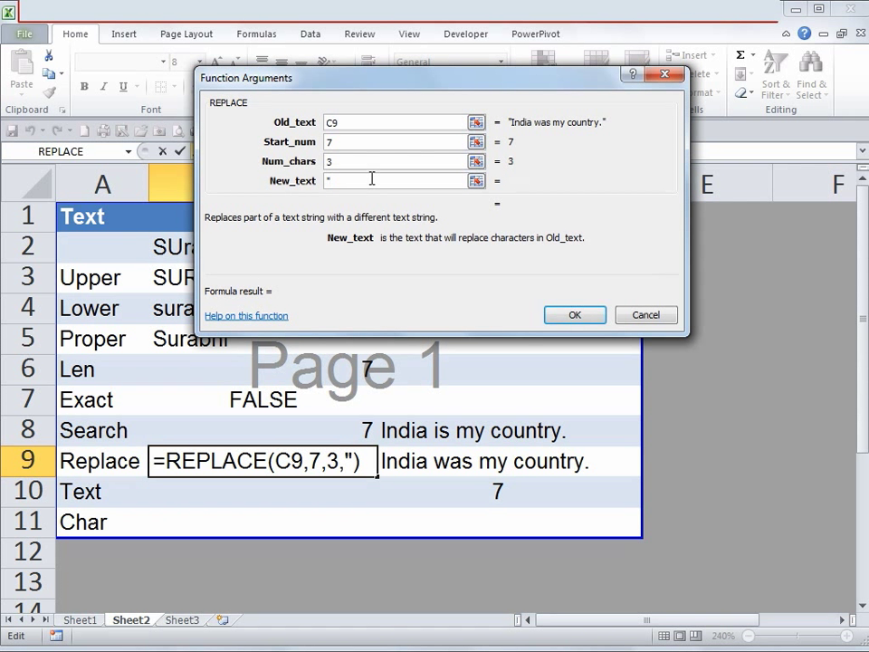
text(is")
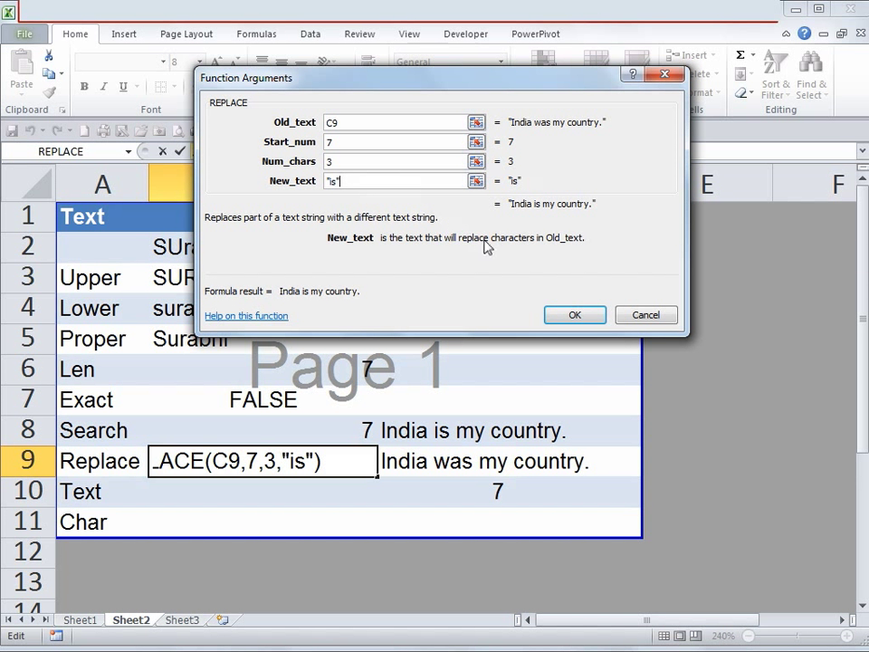
click(576, 313)
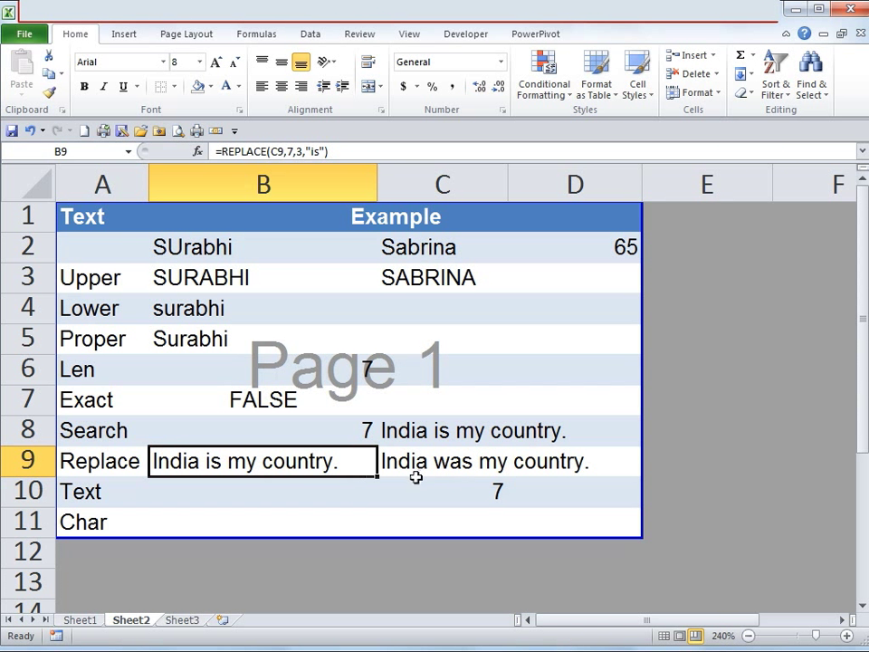
Search the function library for "text" and insert the TEXT function in cell B10.
click(259, 500)
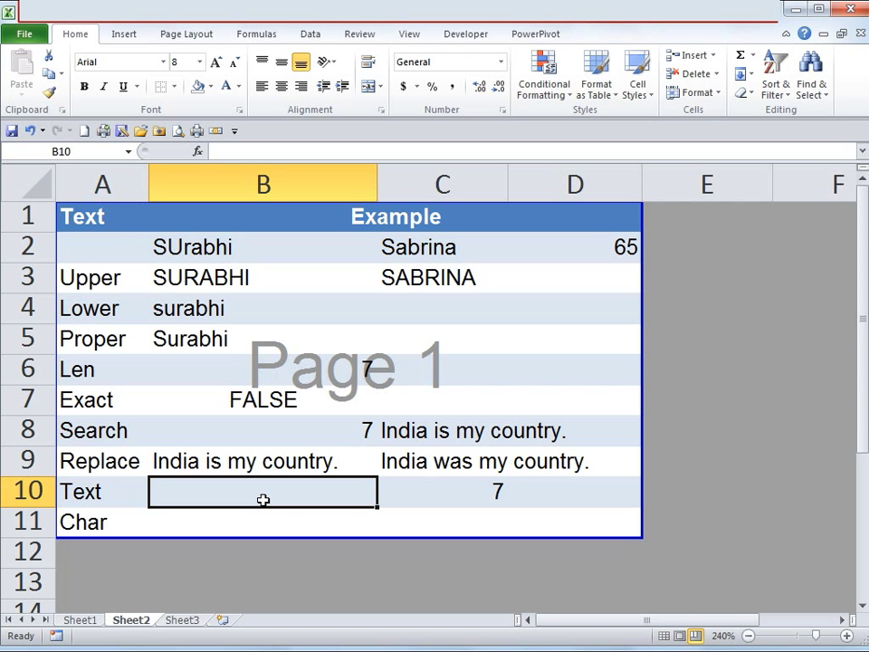
click(199, 154)
text(text)
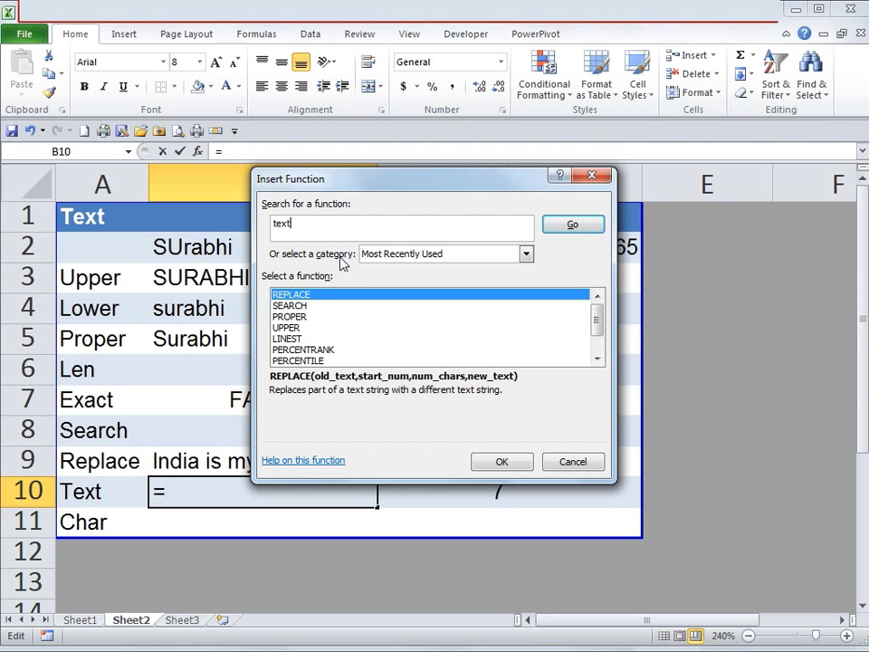
click(589, 228)
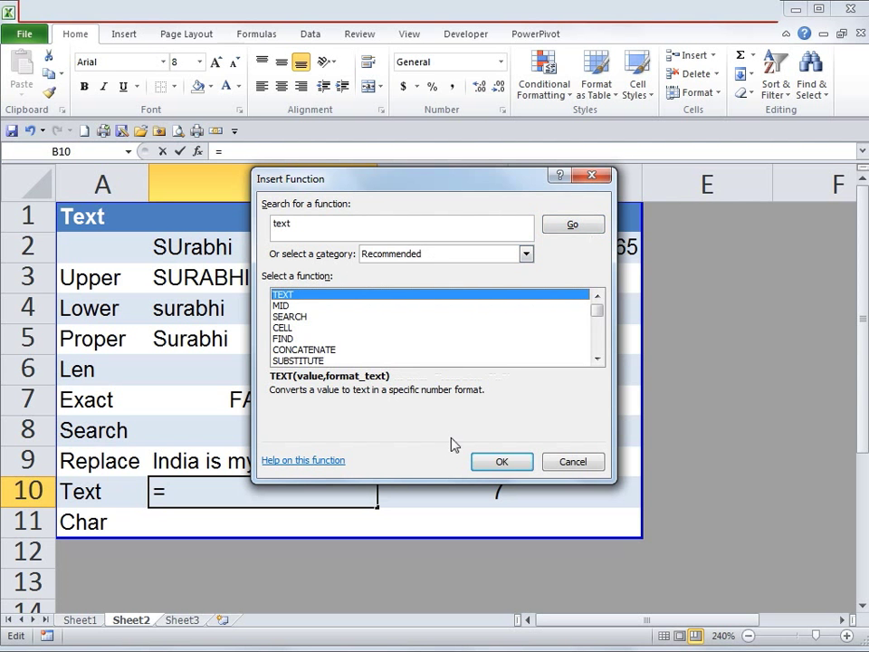
click(481, 462)
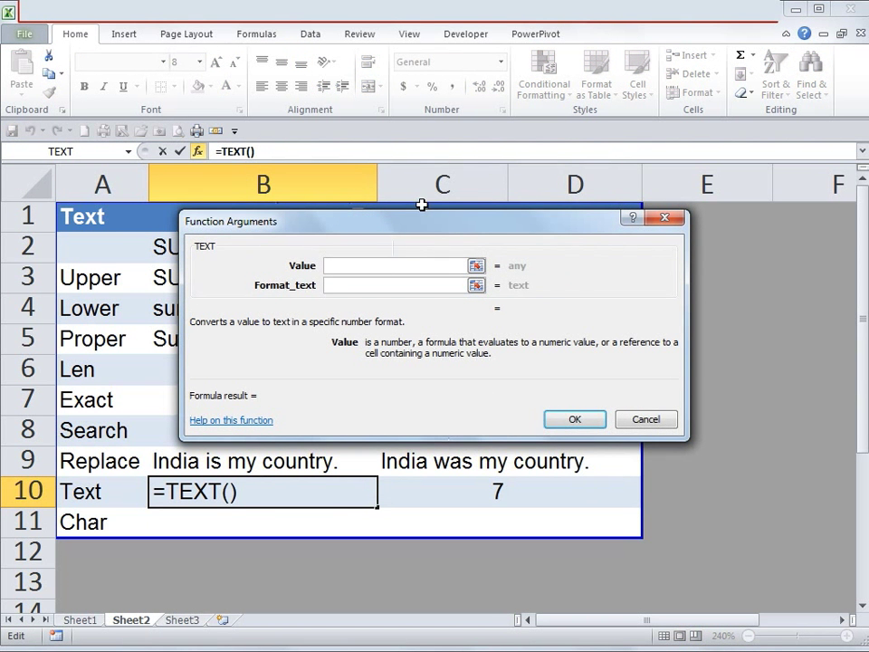
Complete the TEXT function in B10 with value C10 and format text "$0.00".
drag(433, 231, 303, 205)
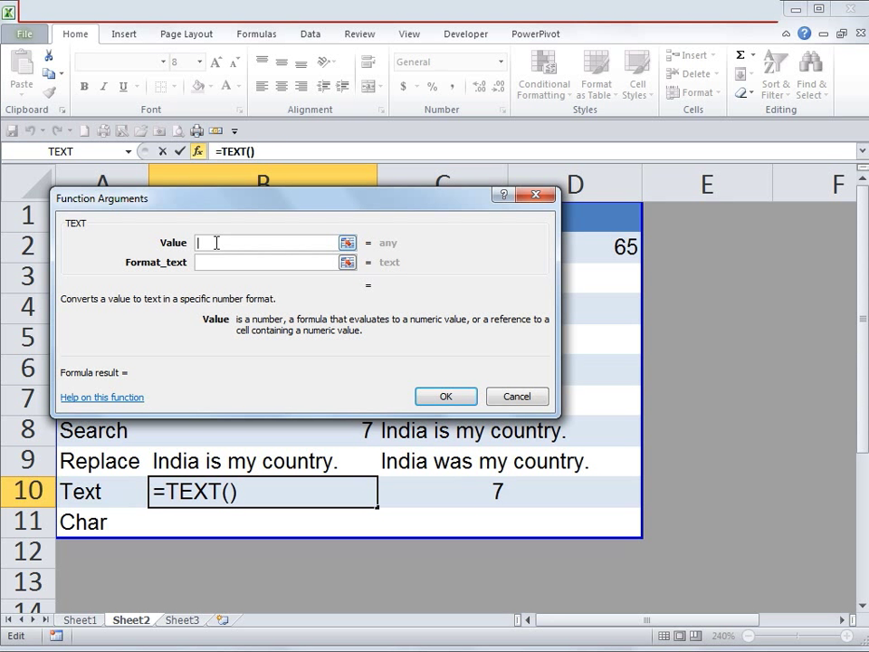
text(C10)
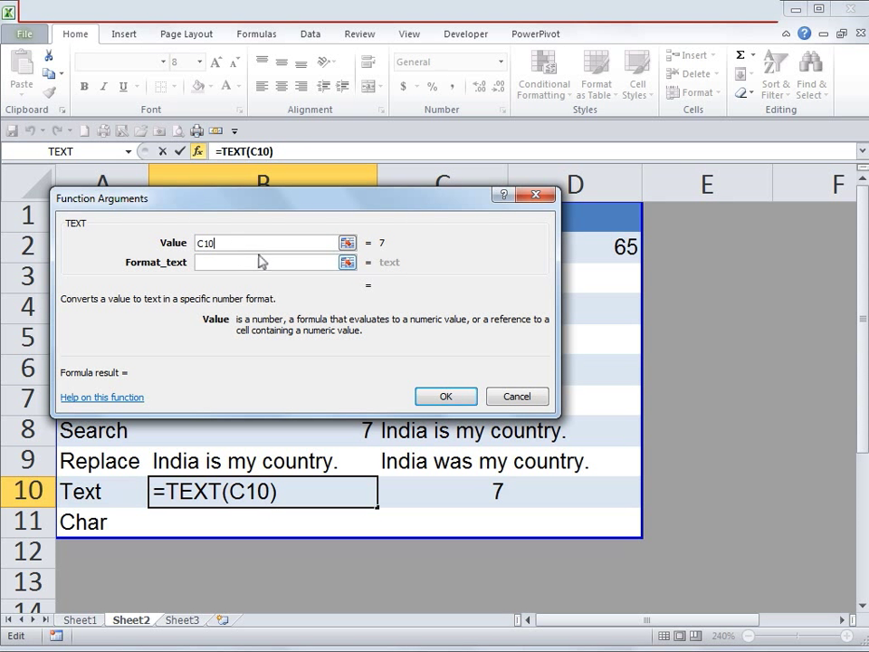
click(265, 260)
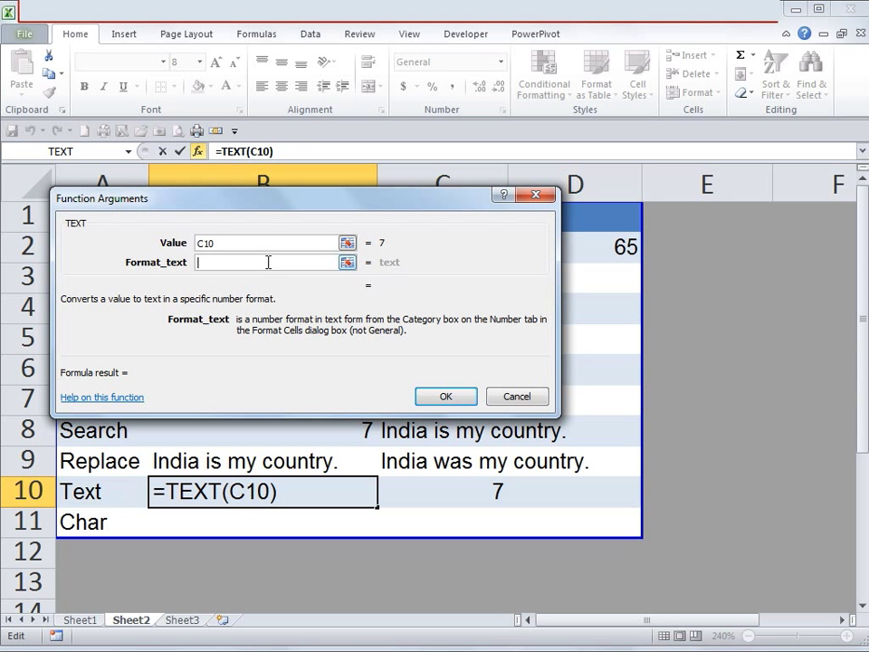
text("$)
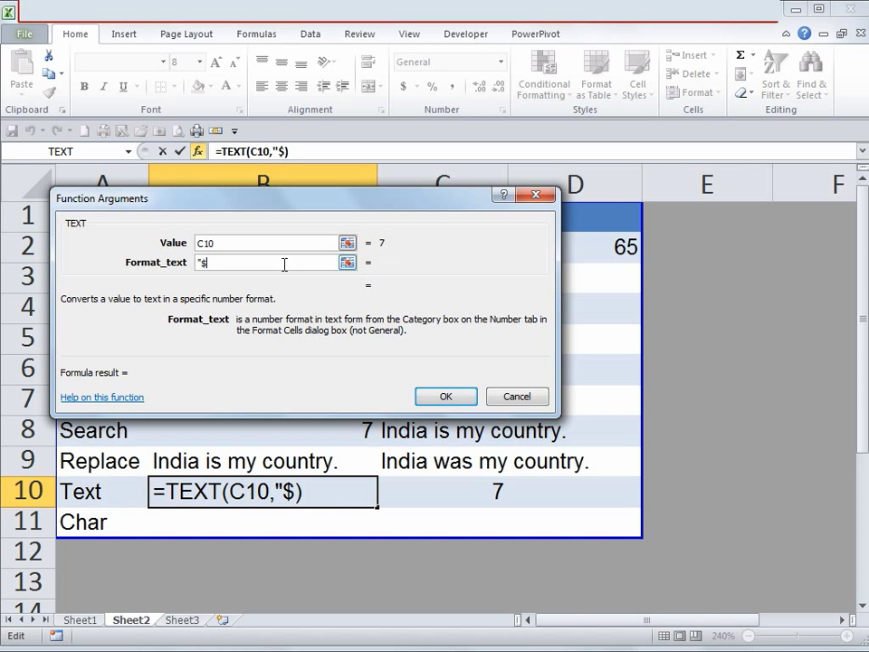
text(0.00)
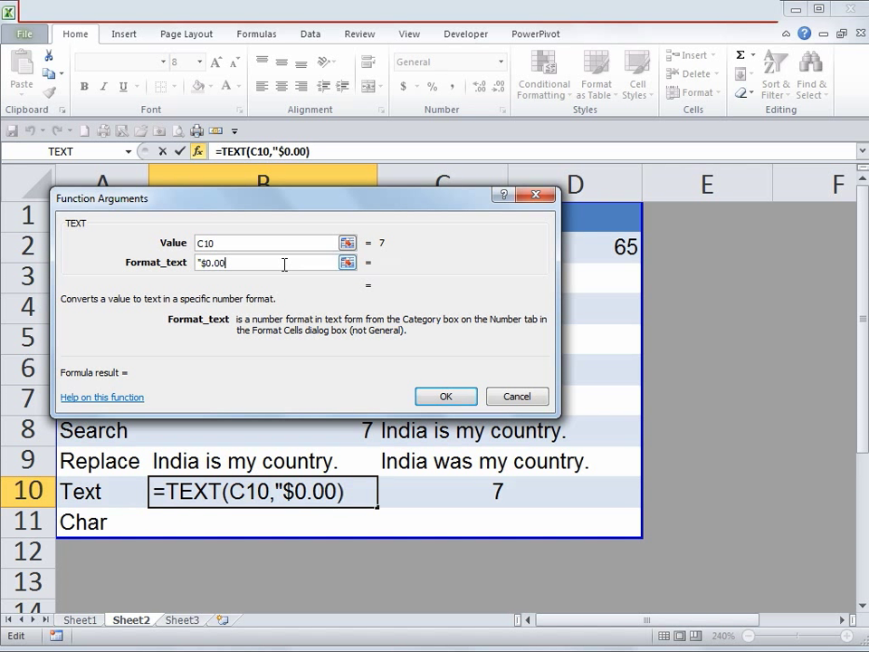
text(")
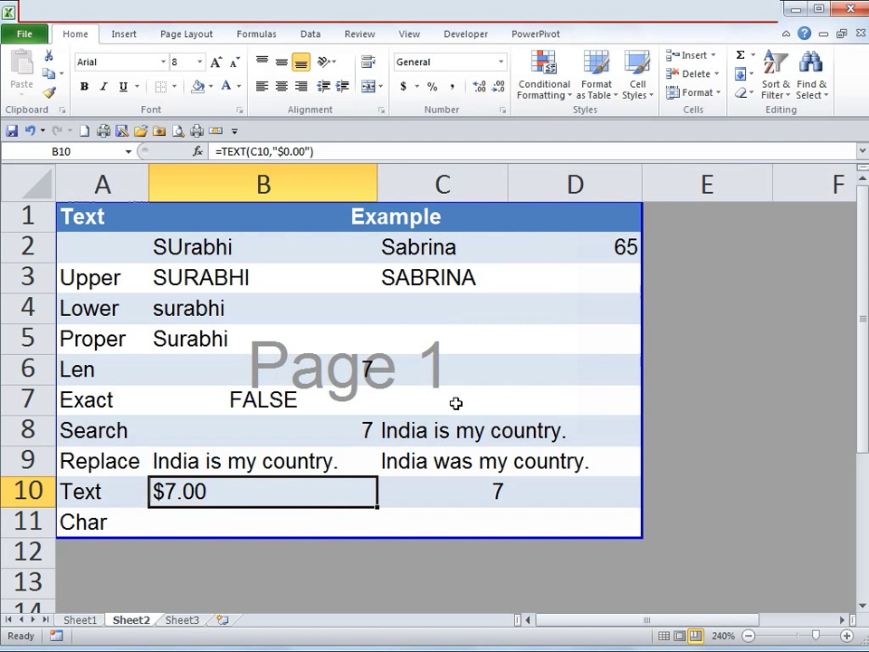
click(450, 398)
Change the format text of the TEXT formula in B10 to "$#.00".
click(290, 523)
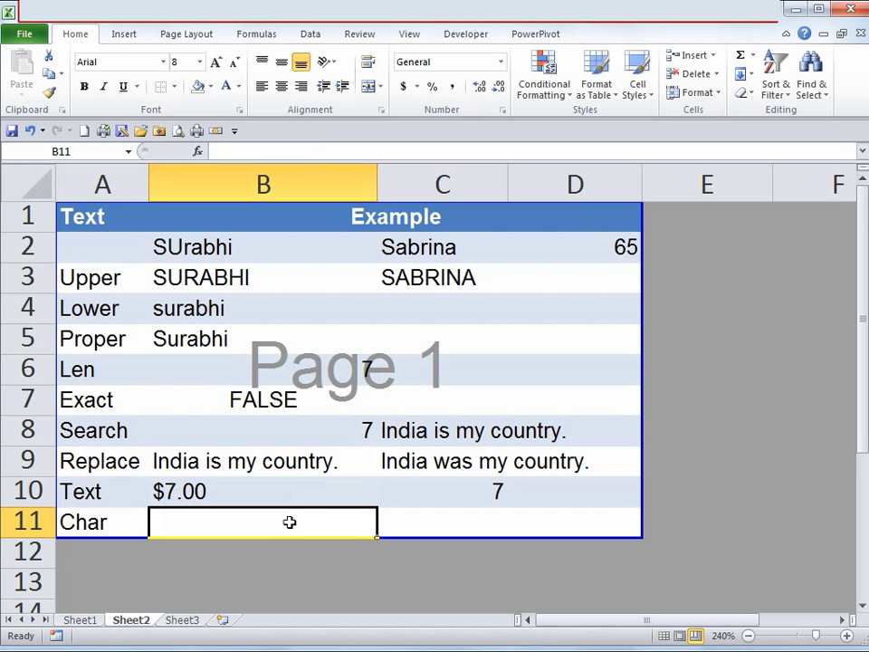
click(234, 489)
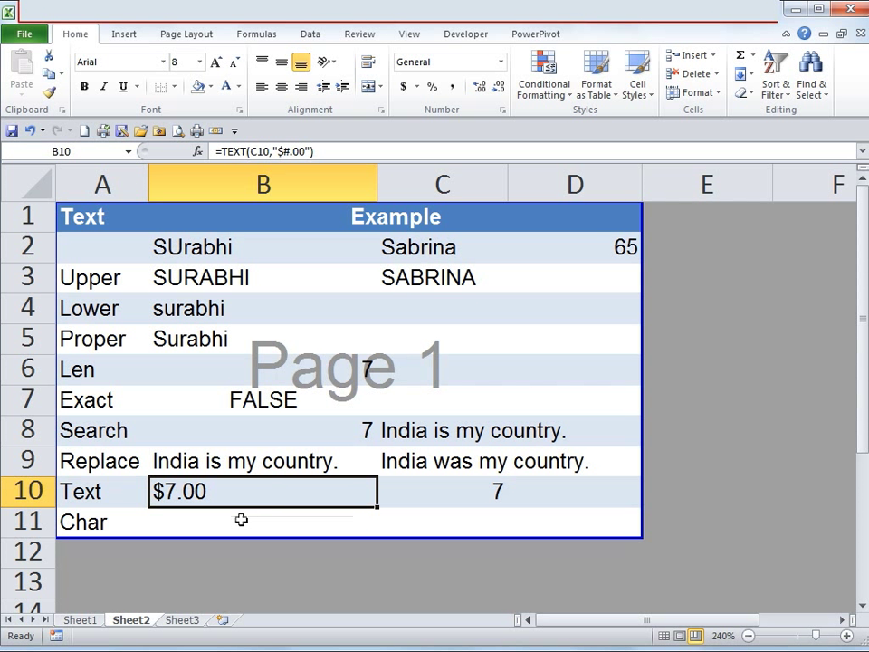
Search the function library for "char" and insert the CHAR function in cell B11.
click(244, 523)
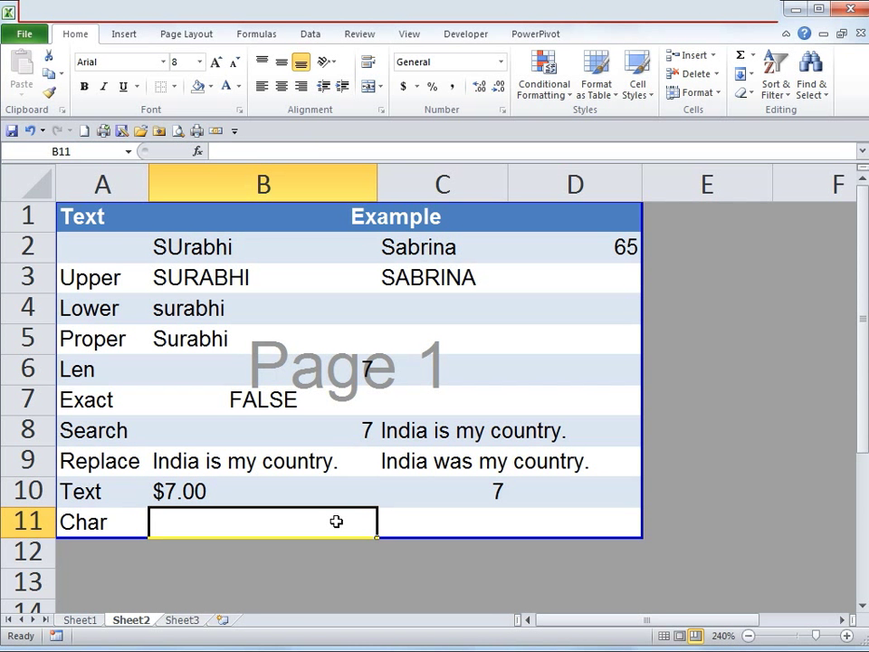
click(197, 151)
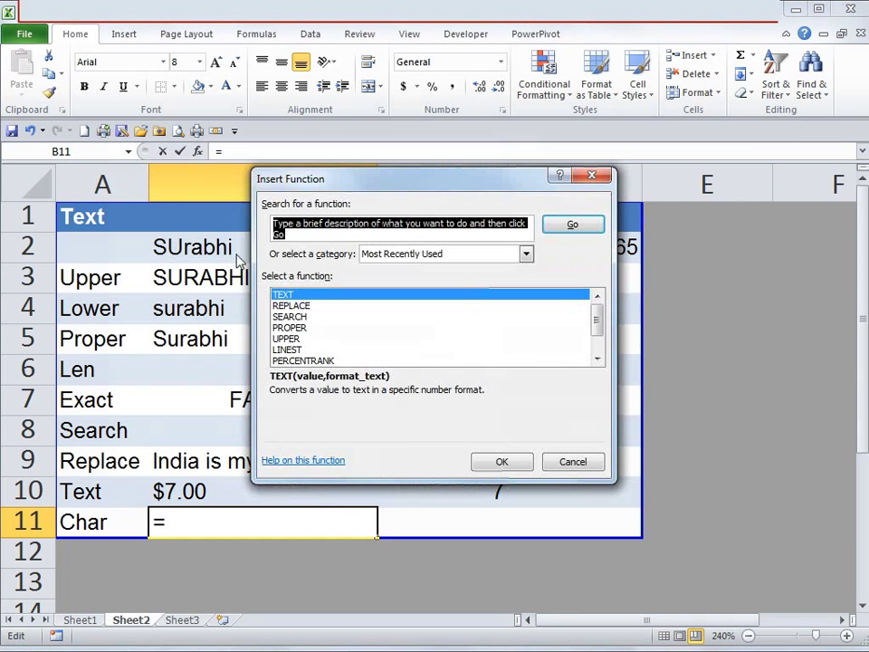
text(char)
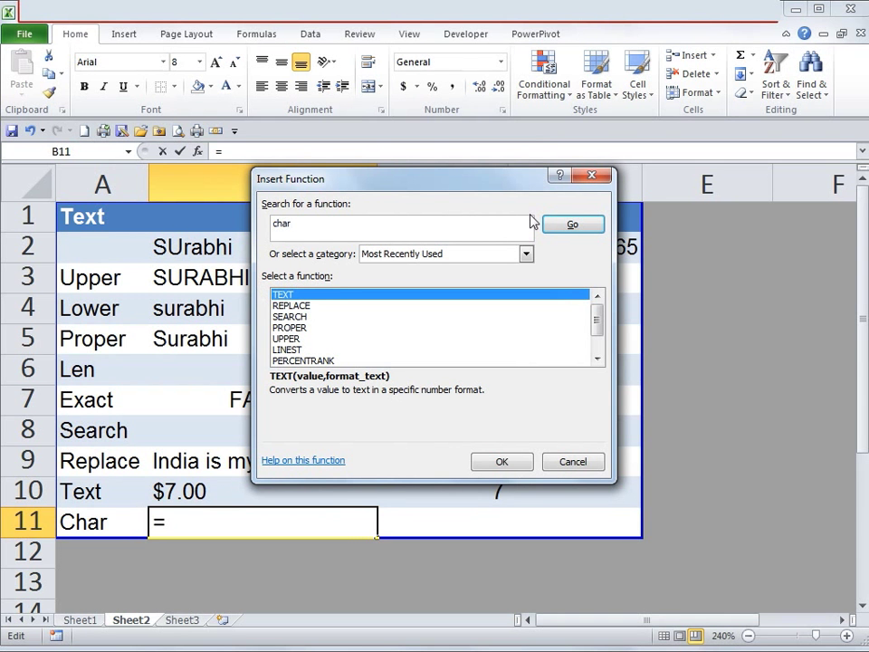
click(560, 230)
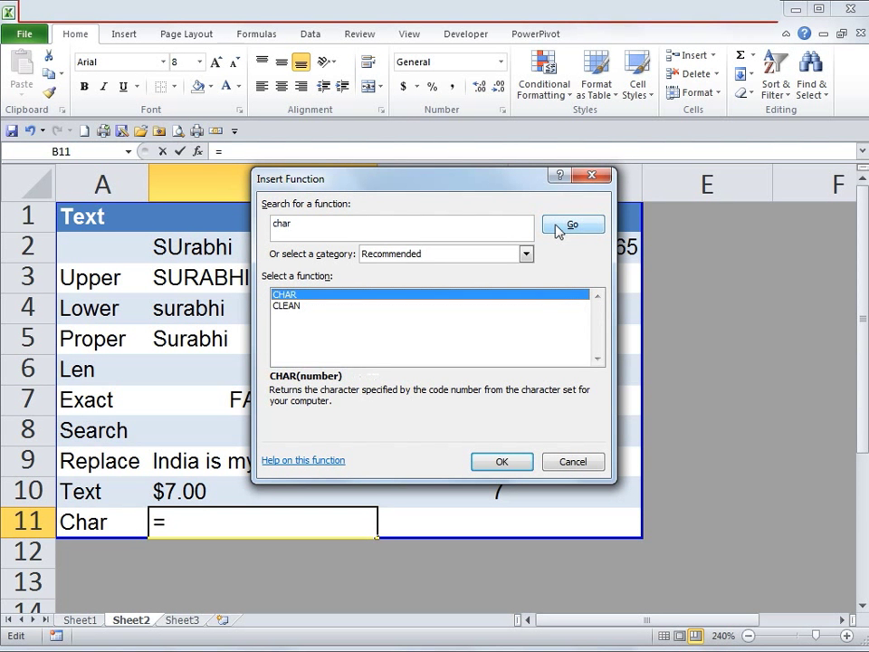
click(502, 461)
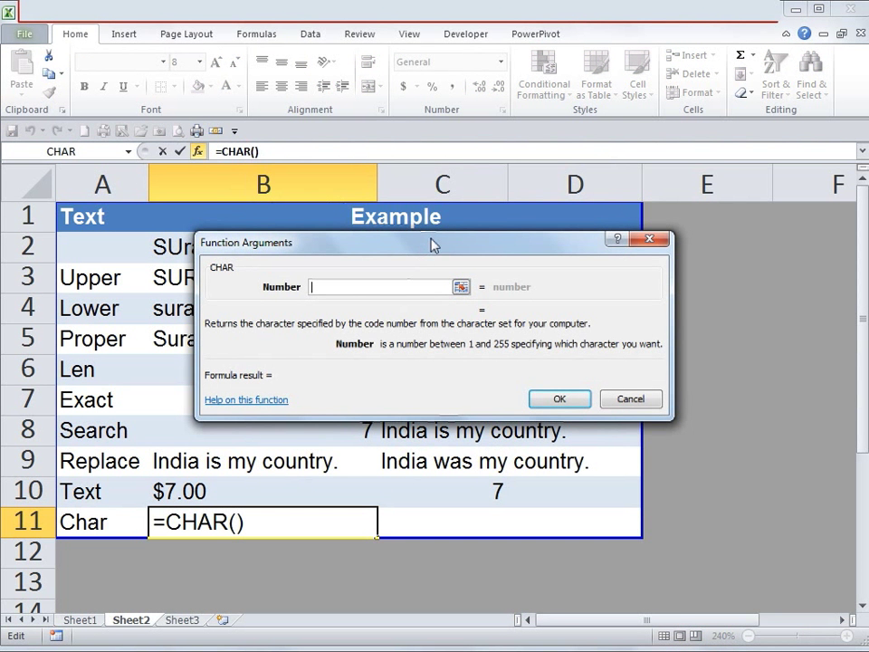
Complete the CHAR function in B11 with cell D2 as its number.
drag(433, 244, 534, 310)
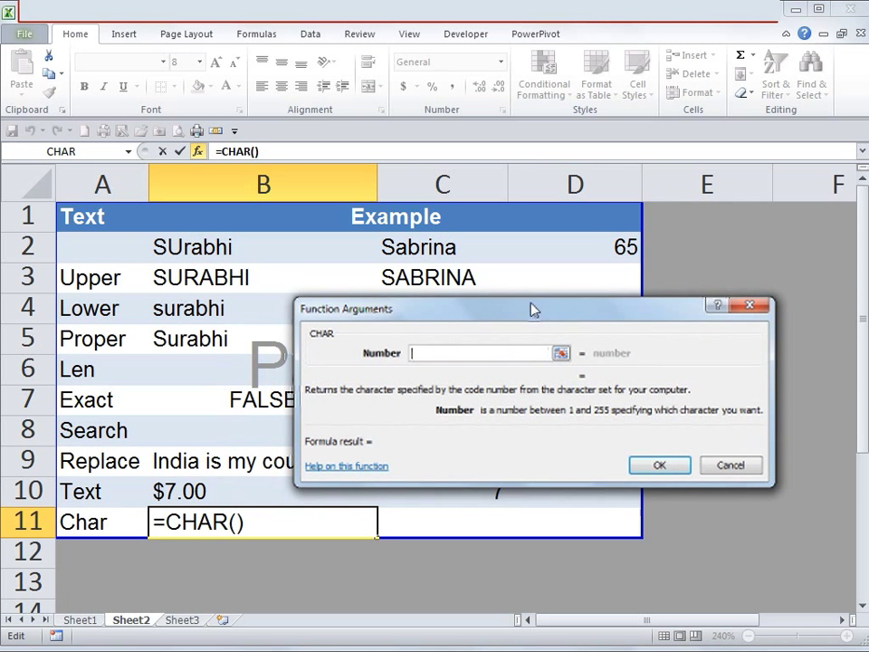
click(560, 353)
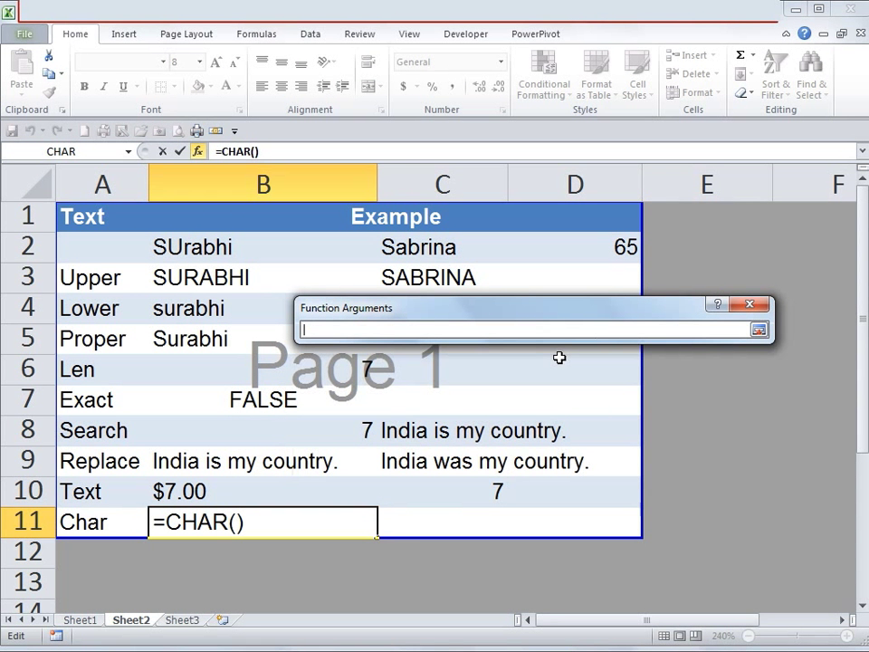
click(612, 250)
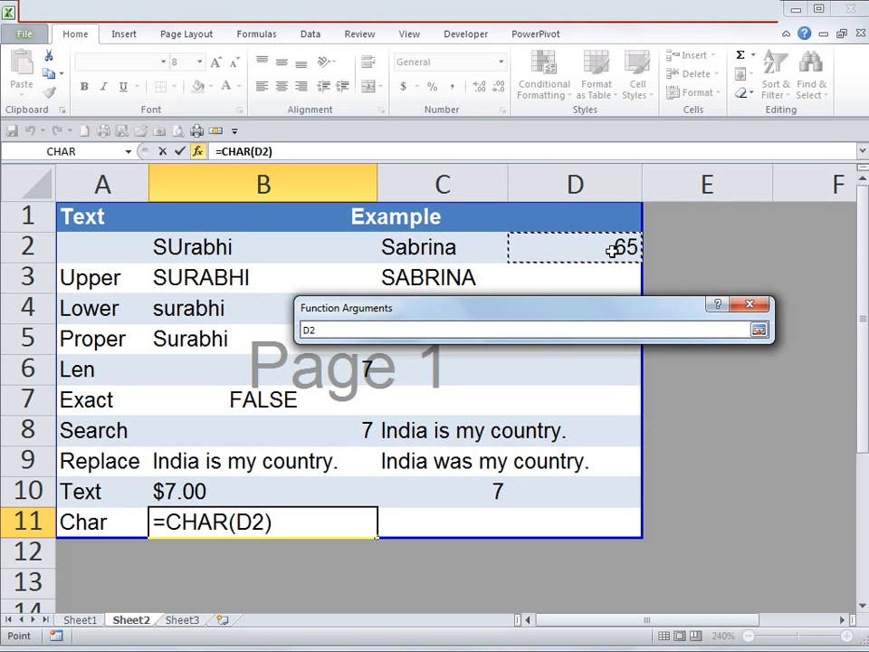
click(759, 330)
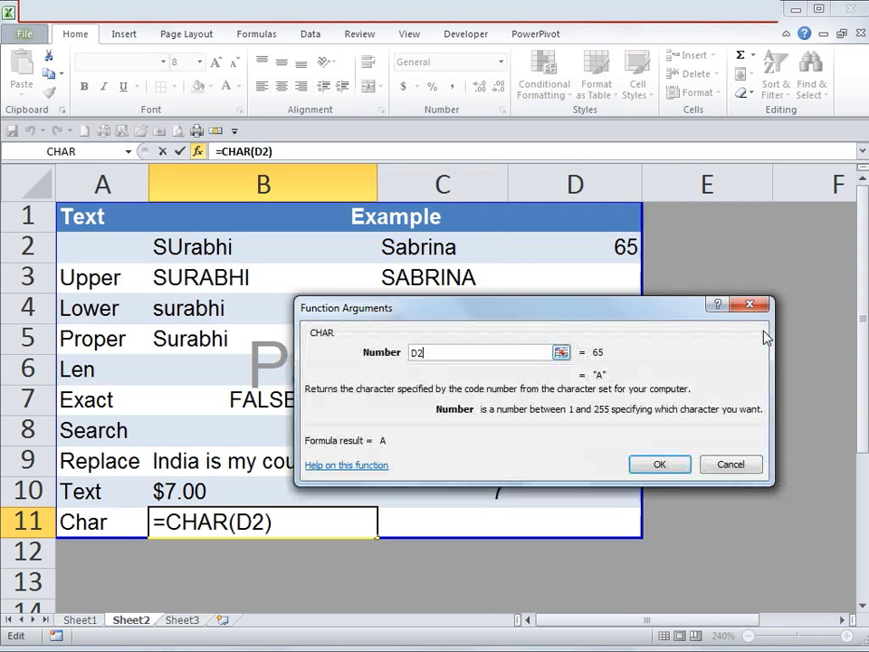
click(660, 465)
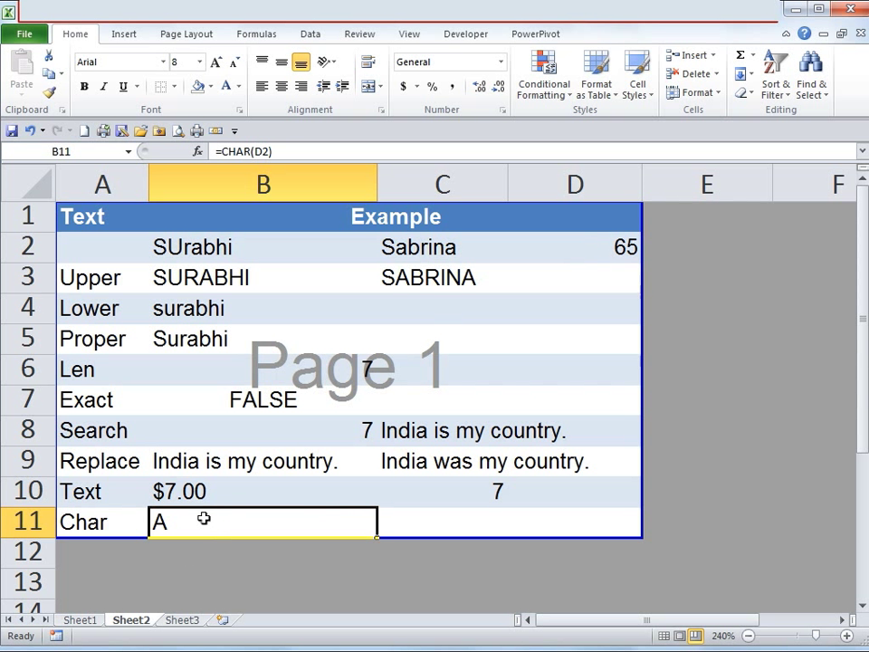
Test the CHAR formula by changing the code number in D2 to 66 and to 70.
click(600, 247)
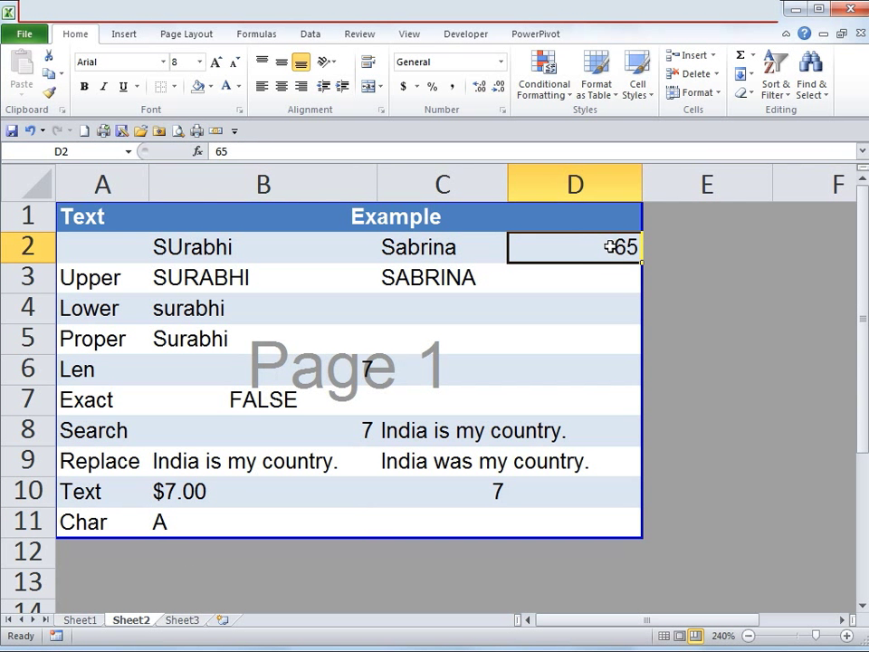
text(66)
key(Return)
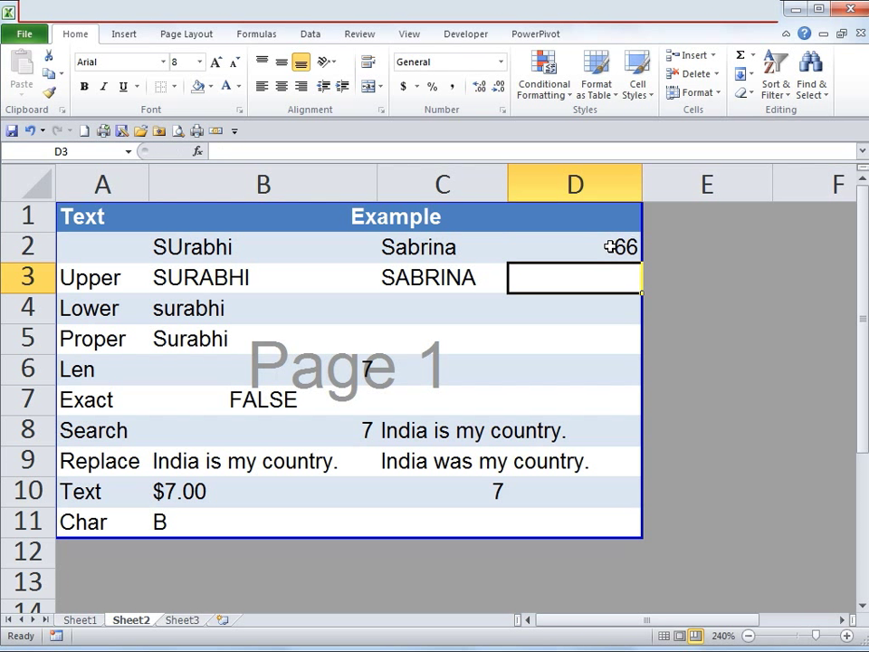
click(611, 247)
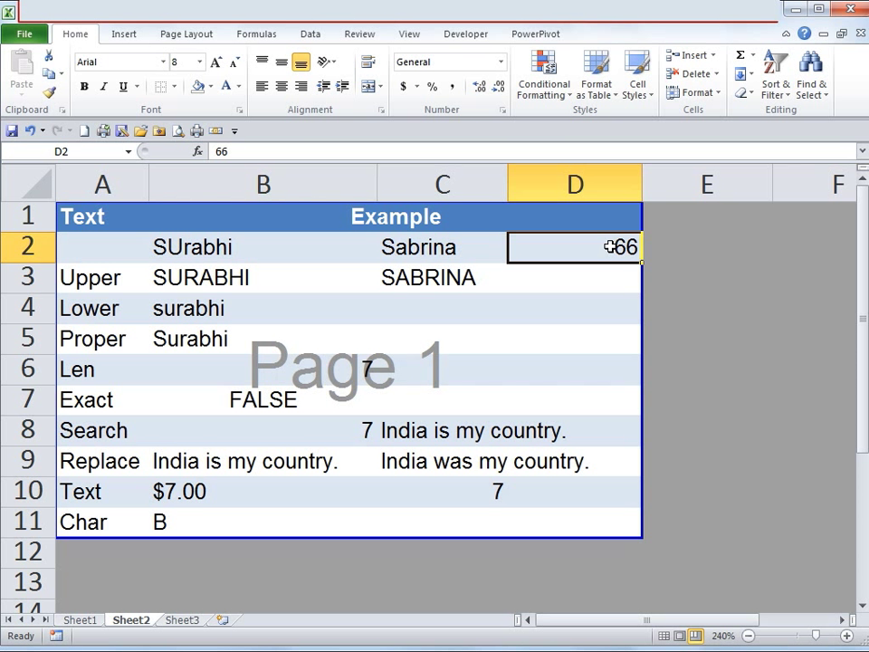
text(70)
key(Return)
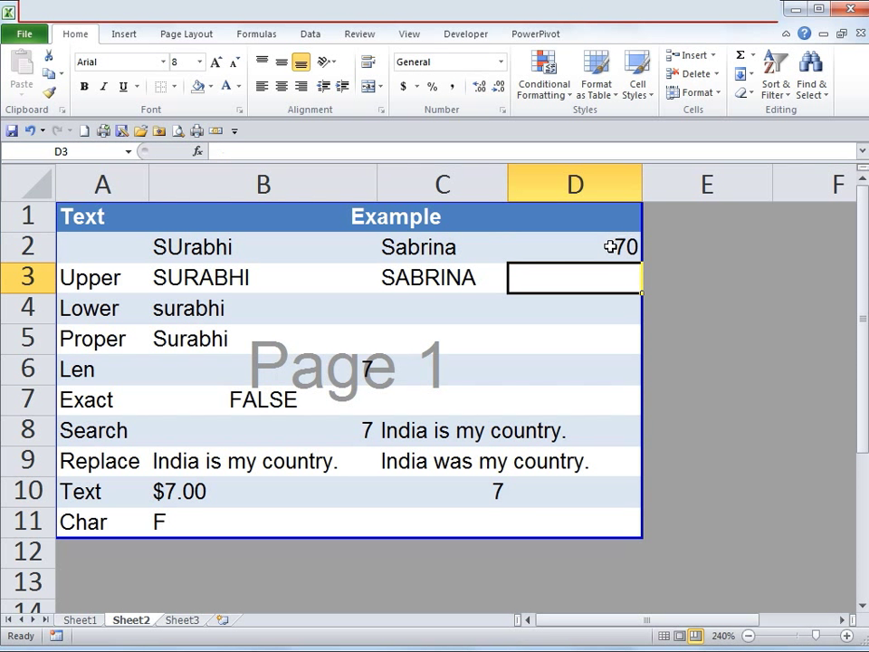
click(611, 247)
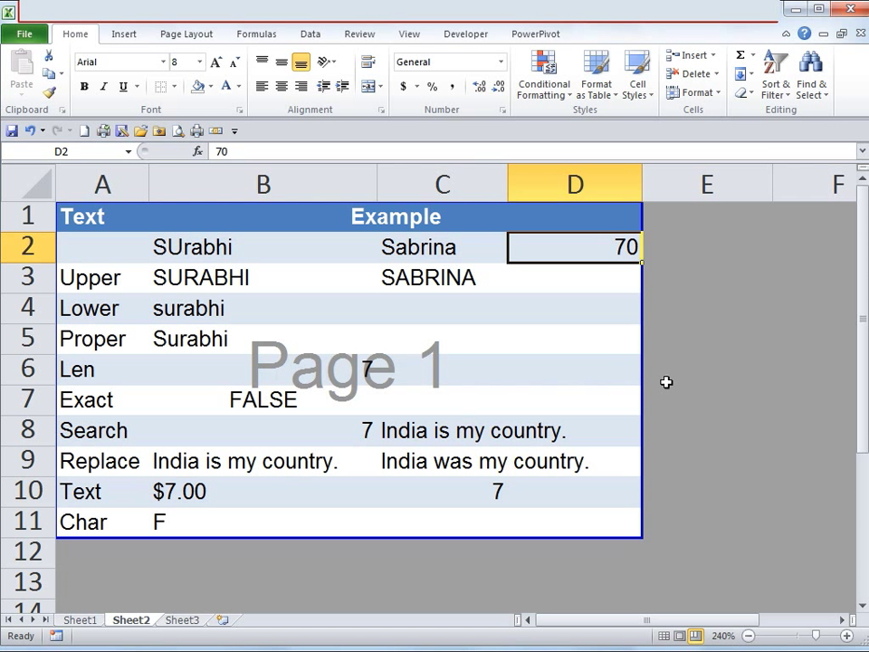
Copy the function names in A3:A11 and paste them into column E starting at E3.
scroll(109, 253, down, 1)
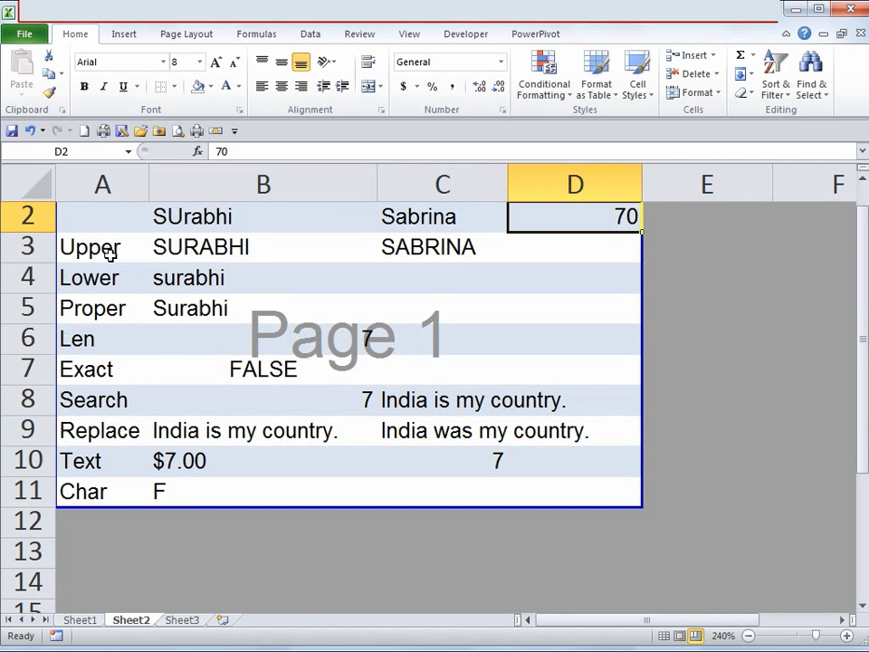
drag(108, 254, 94, 486)
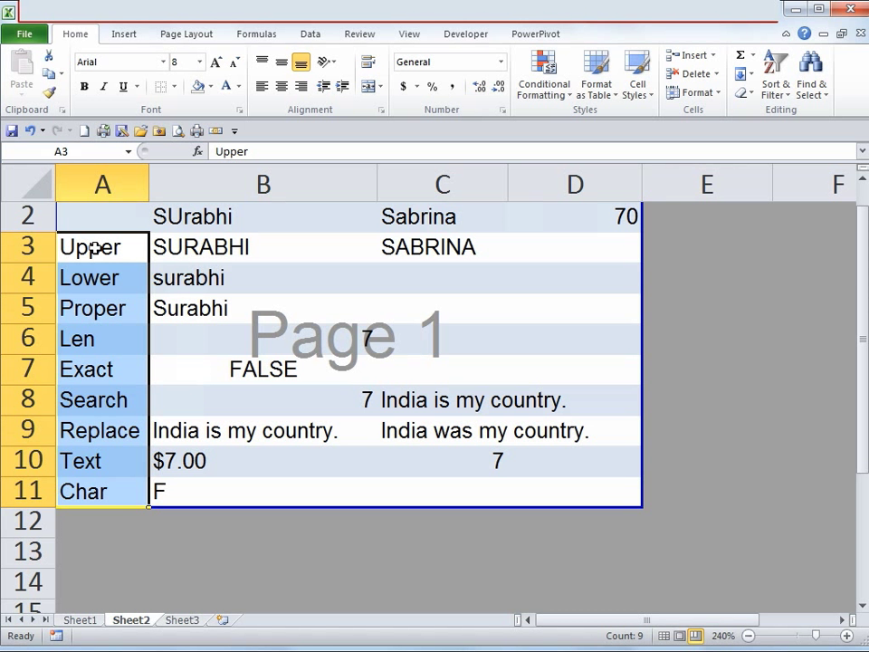
key(ctrl+c)
click(675, 245)
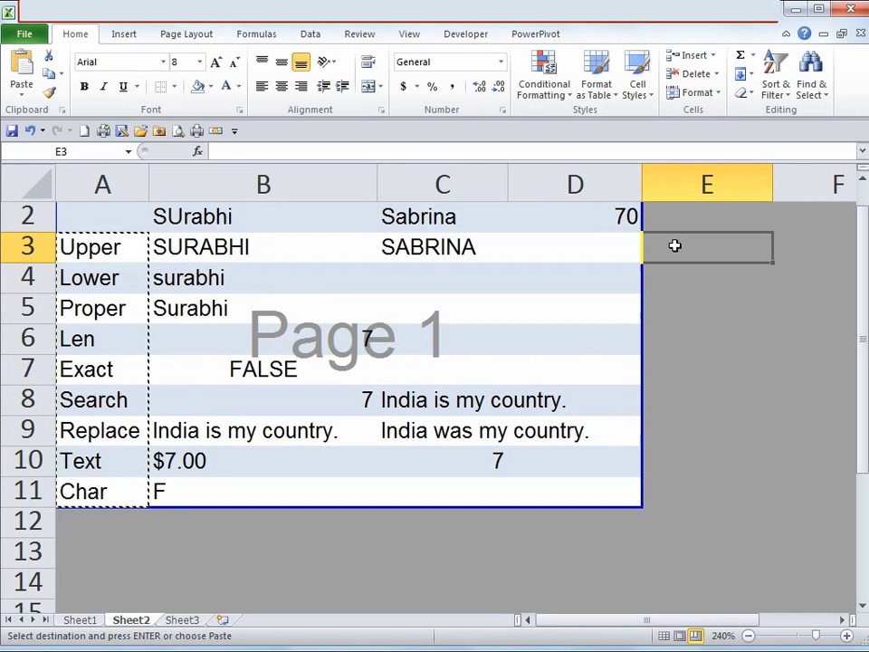
key(ctrl+v)
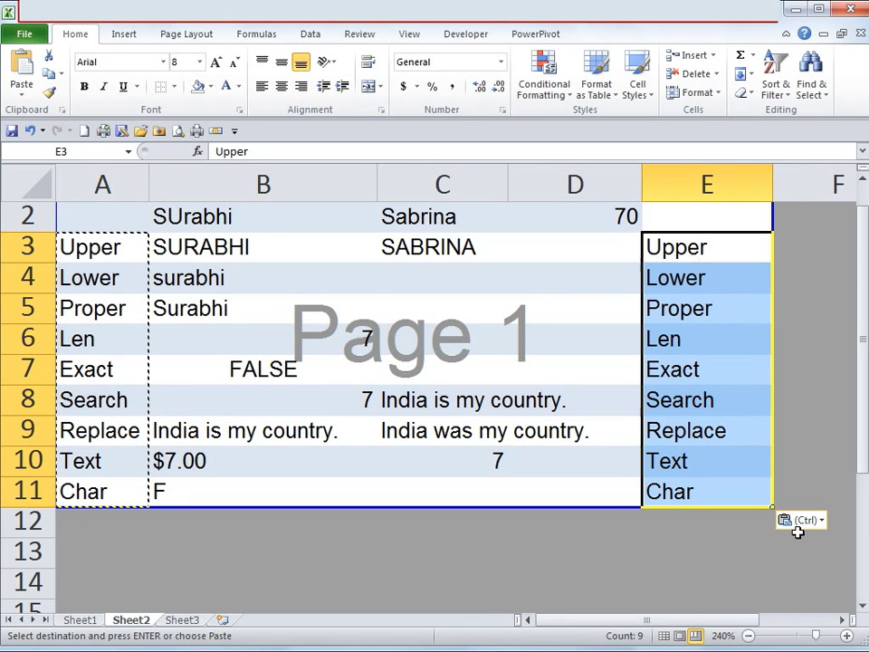
Widen column E to several times its width and use Fill Justify to combine the names in E3:E11 into cell E3.
click(843, 620)
click(843, 620)
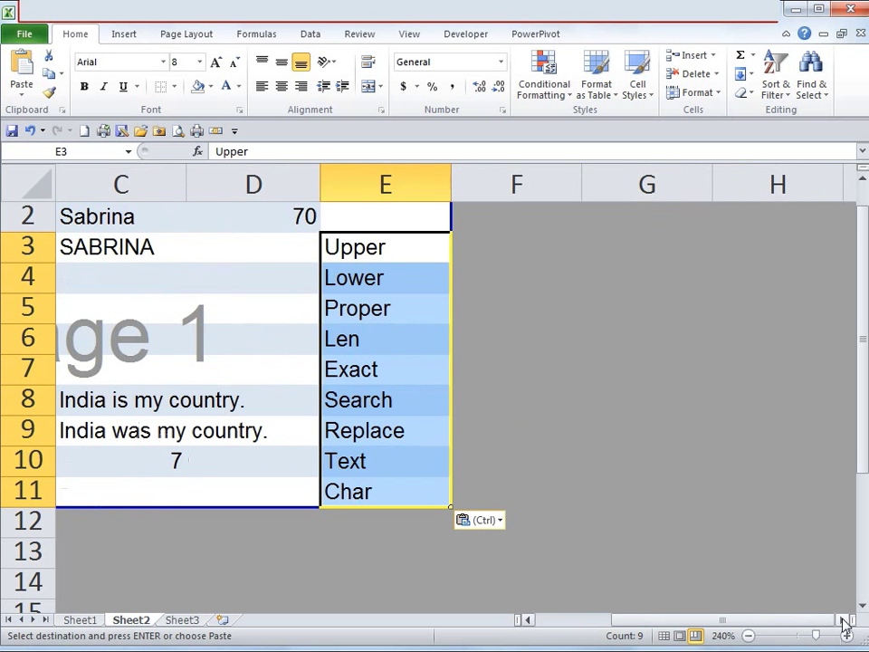
drag(861, 446, 857, 388)
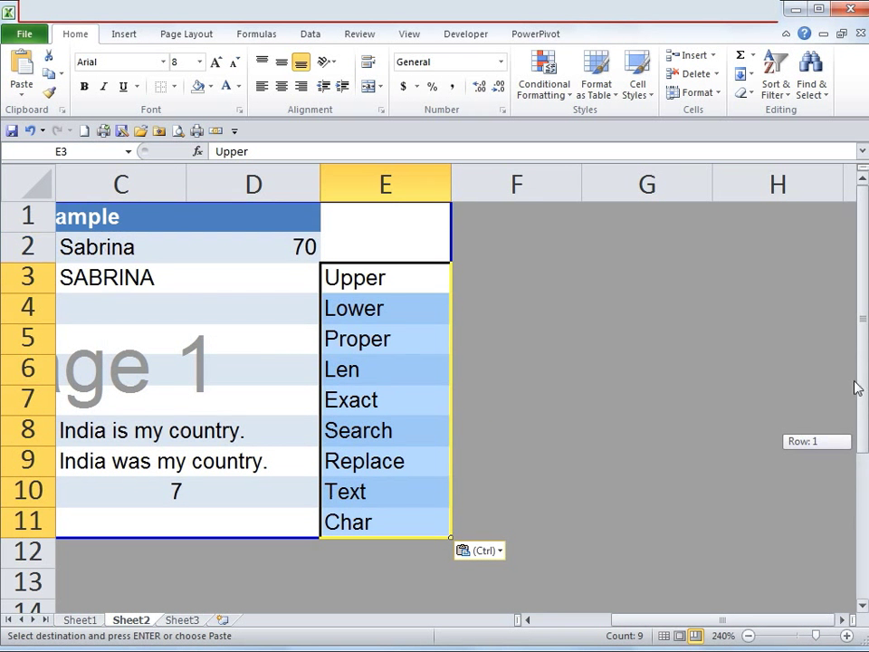
drag(451, 185, 801, 179)
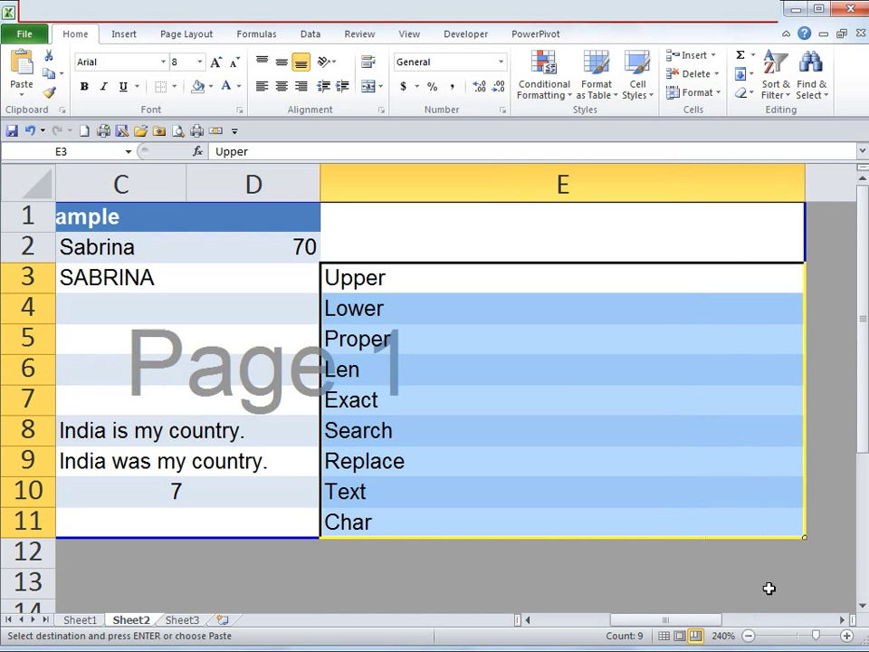
click(841, 621)
click(841, 621)
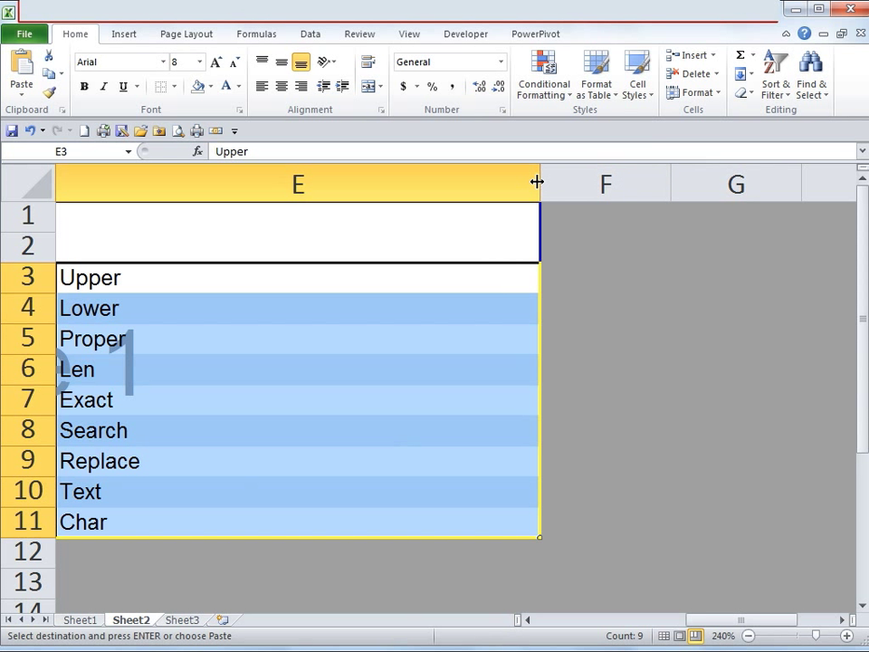
drag(539, 182, 829, 178)
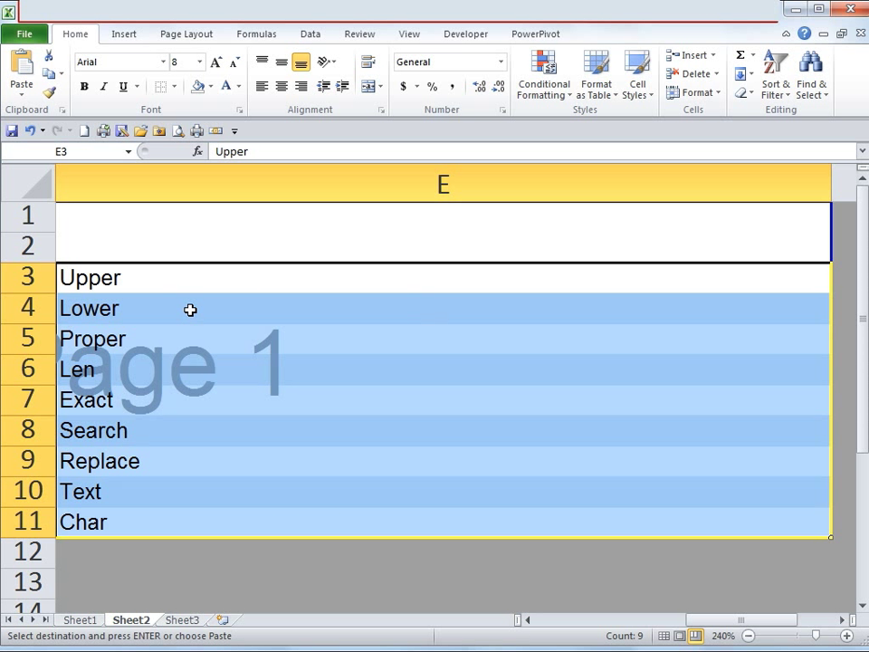
click(752, 76)
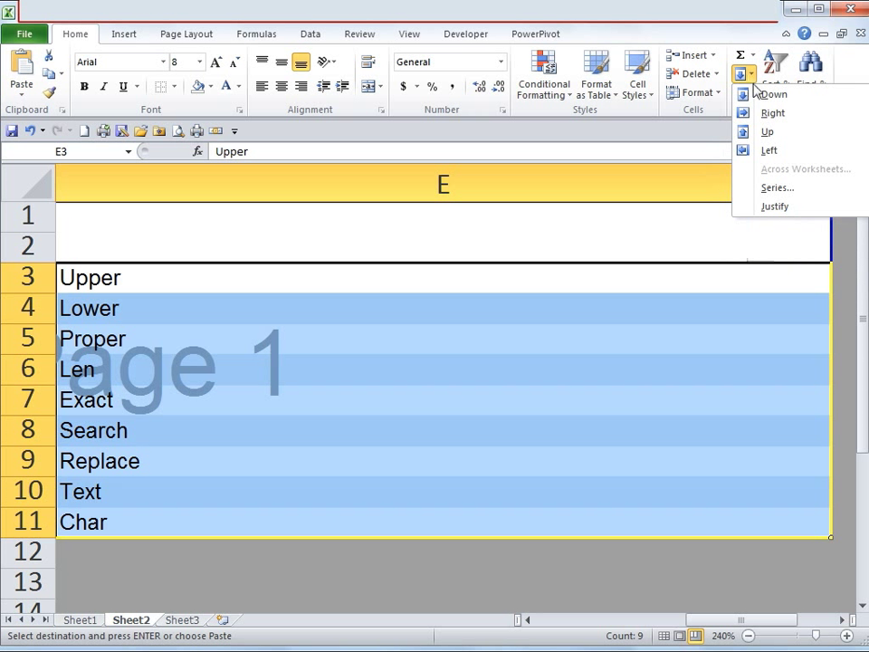
click(774, 205)
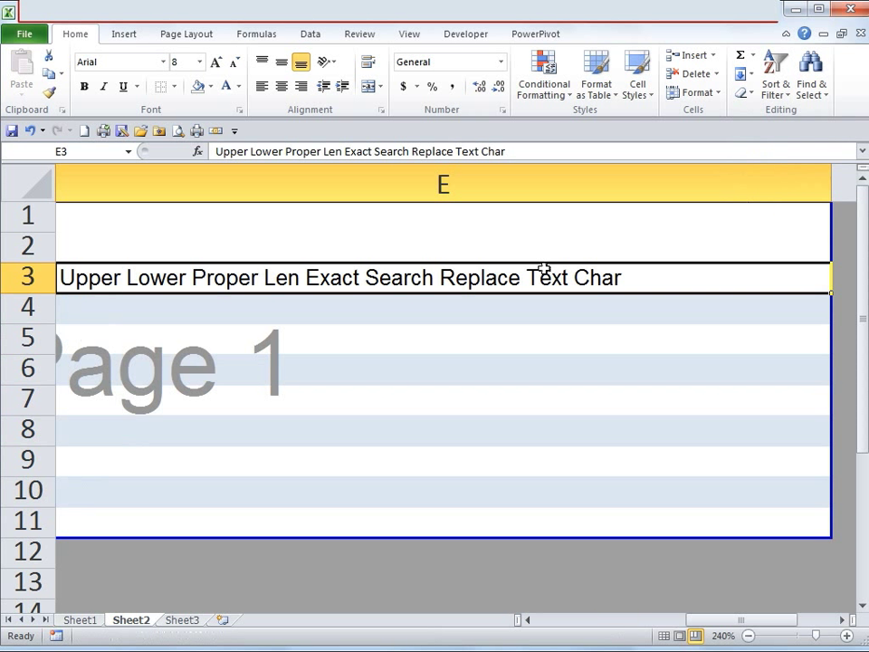